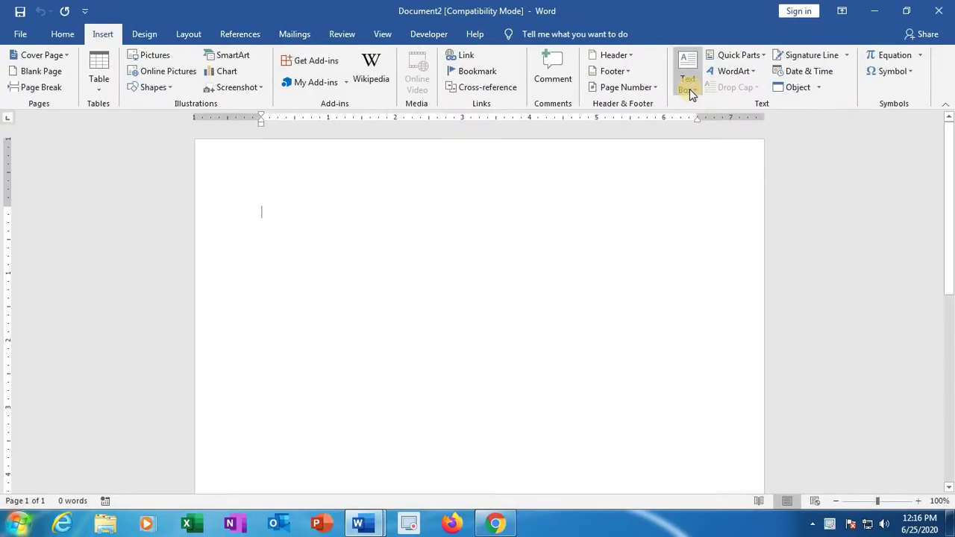
Insert a Simple Text Box from the built-in text box gallery into the blank document.
{"action": "left_click", "coordinate": [689, 89]}
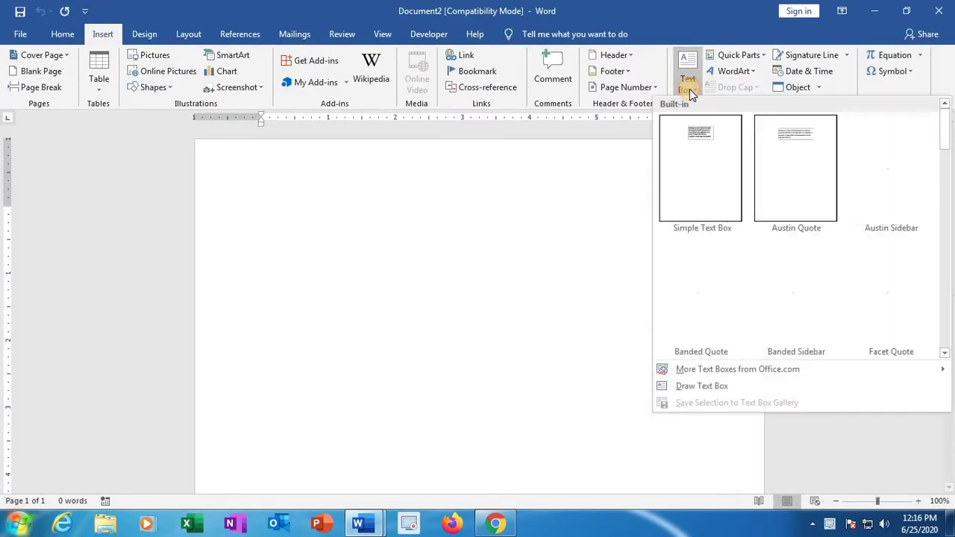
{"action": "scroll", "coordinate": [858, 202], "scroll_direction": "down", "scroll_amount": 10}
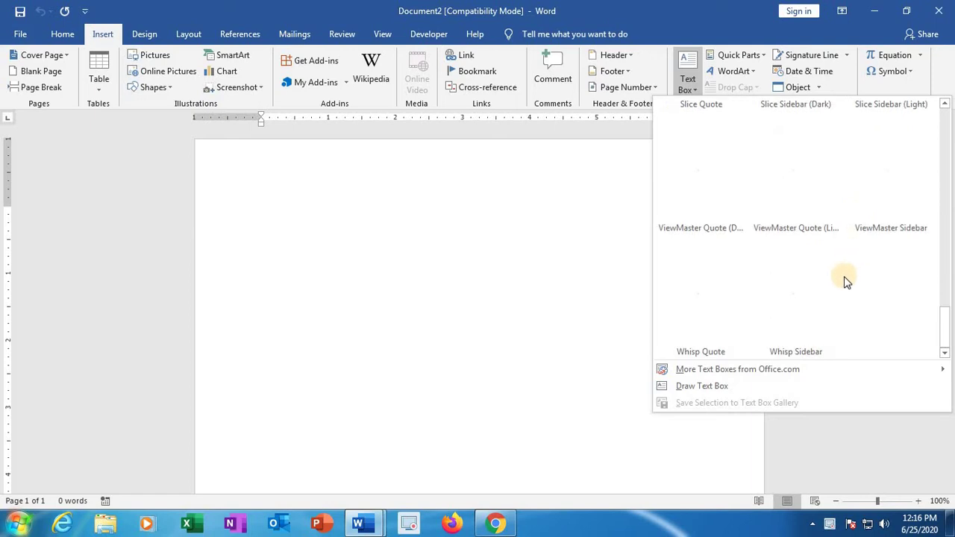
{"action": "scroll", "coordinate": [844, 276], "scroll_direction": "up", "scroll_amount": 10}
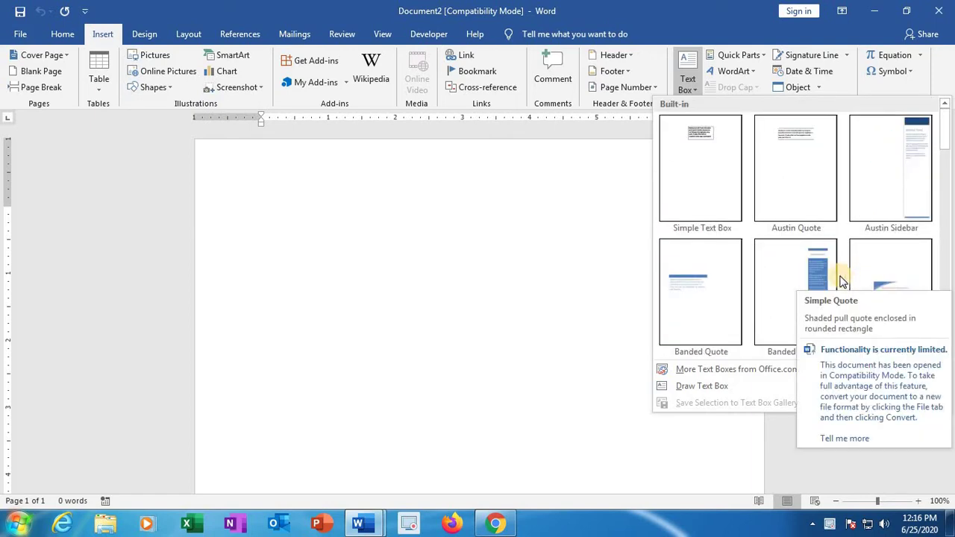
{"action": "left_click", "coordinate": [699, 140]}
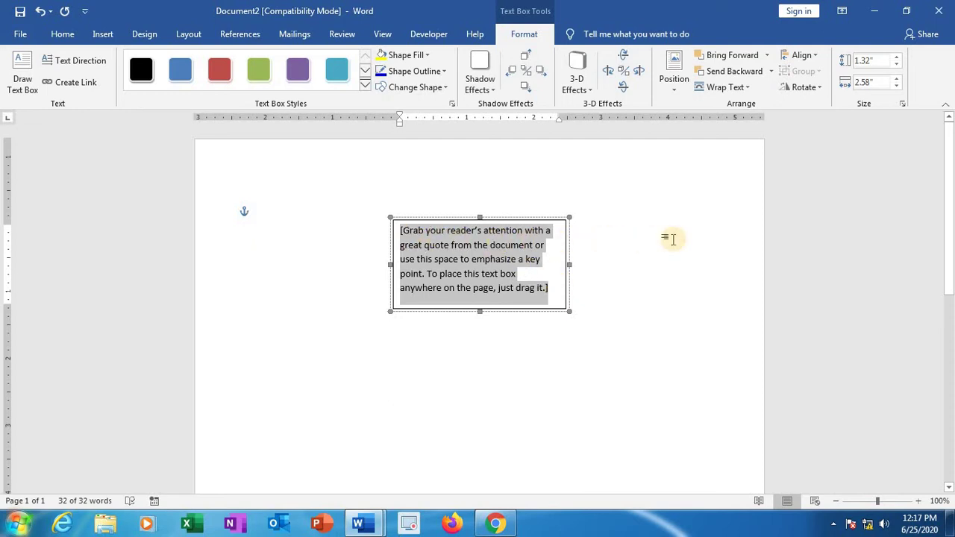
Replace the text box's placeholder with "IVAR COMPUTERS" and center the text.
{"action": "type", "text": "IVAR COMPUTERS"}
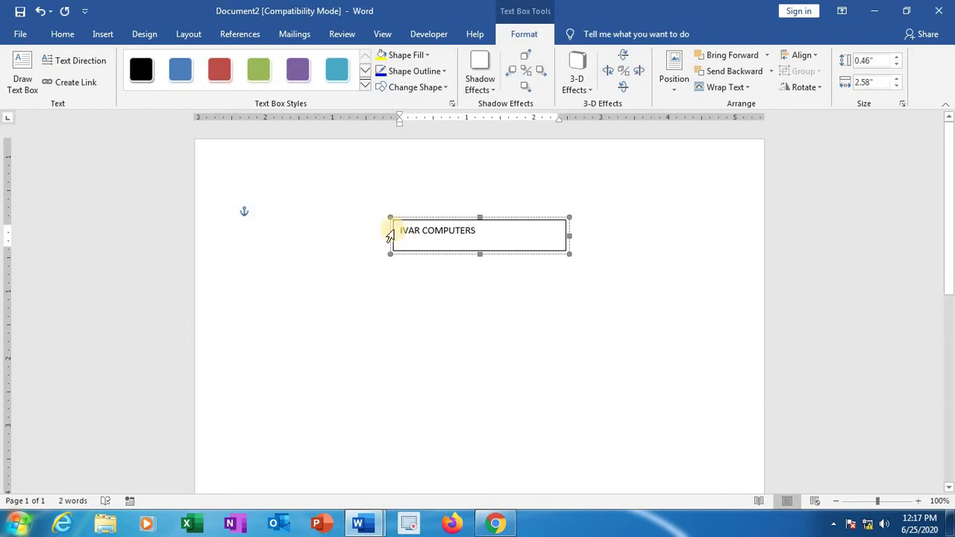
{"action": "key", "text": "ctrl+e"}
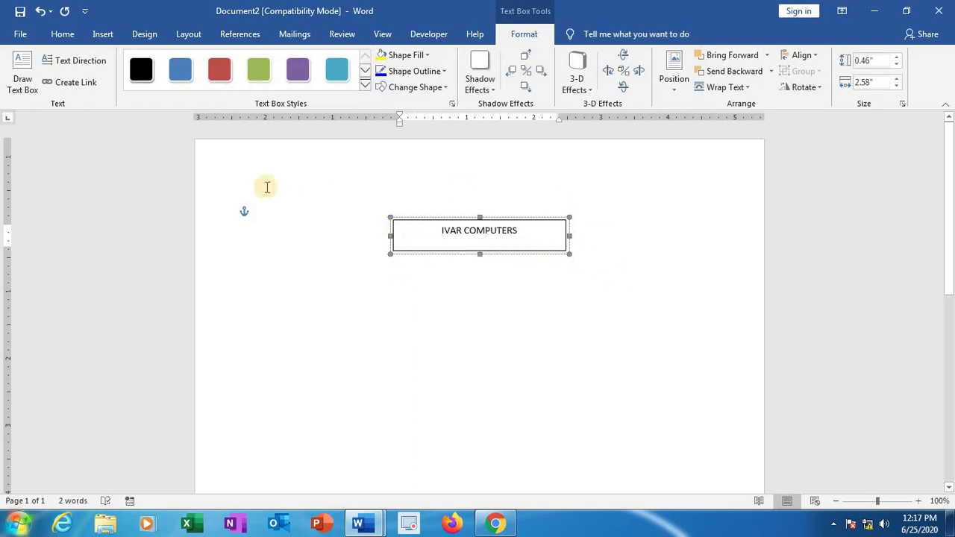
{"action": "left_click", "coordinate": [173, 88]}
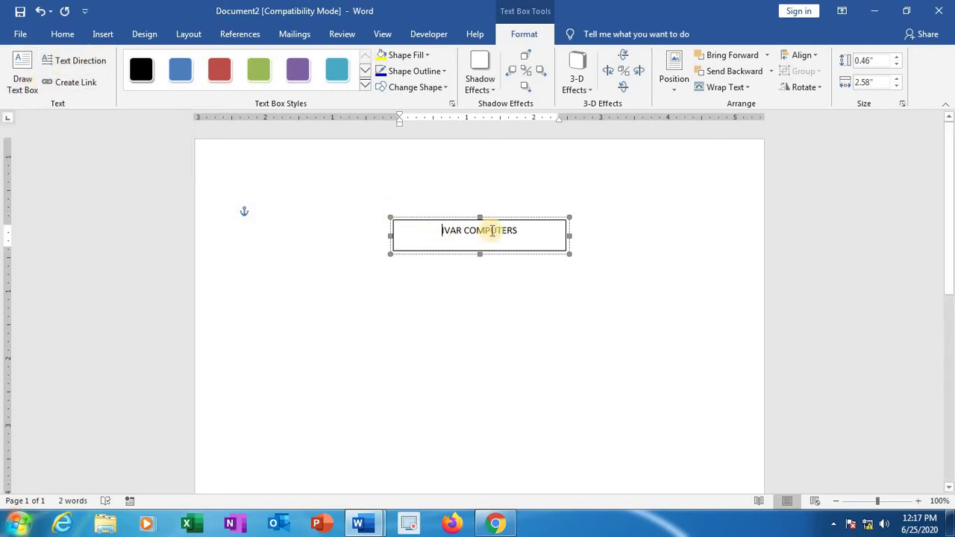
Cycle the text box's text direction through both vertical orientations and back to horizontal.
{"action": "left_click", "coordinate": [74, 63]}
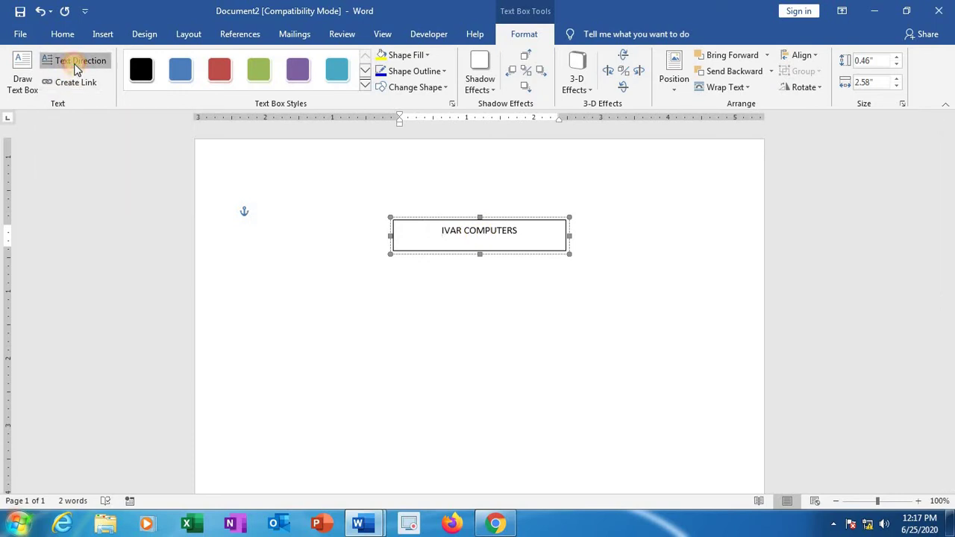
{"action": "left_click", "coordinate": [75, 65]}
{"action": "left_click", "coordinate": [76, 66]}
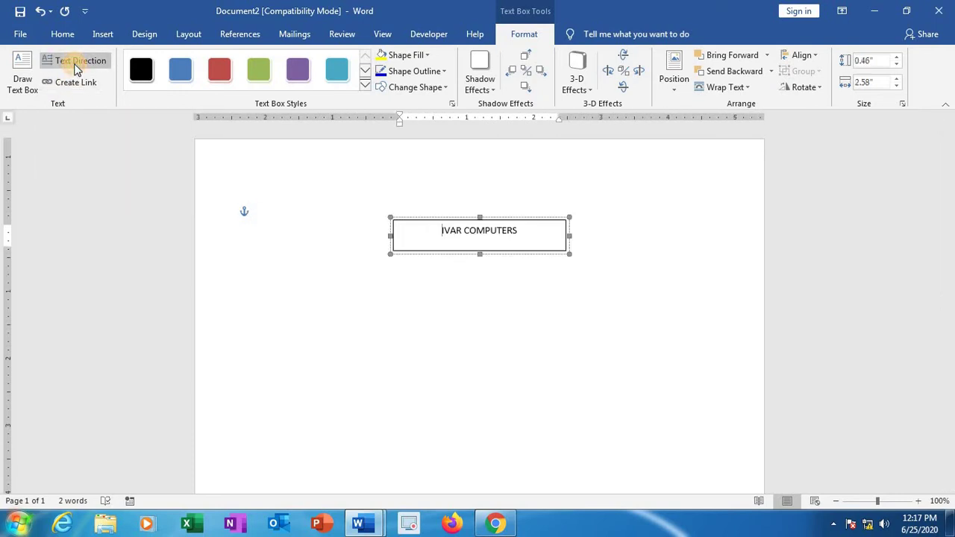
{"action": "left_click", "coordinate": [75, 67]}
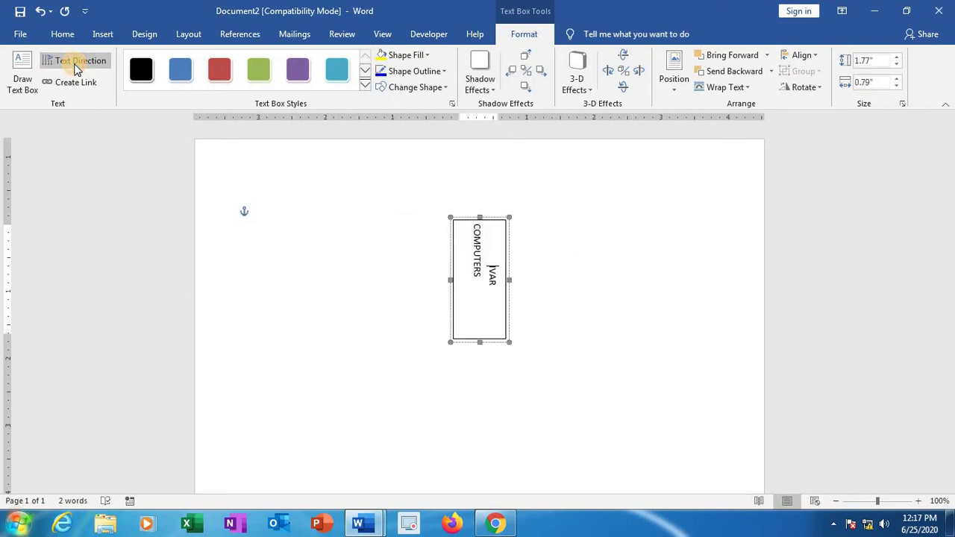
{"action": "left_click", "coordinate": [75, 66]}
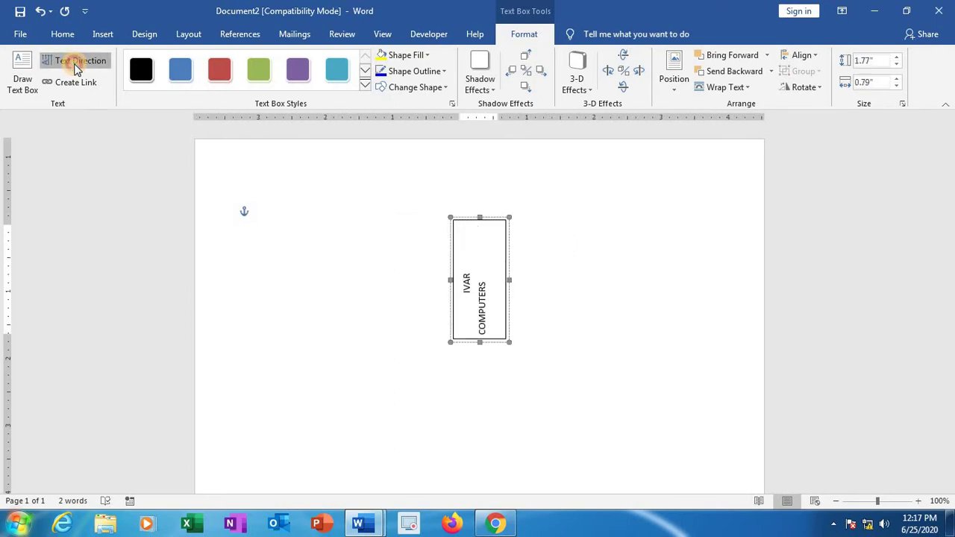
{"action": "left_click", "coordinate": [76, 66]}
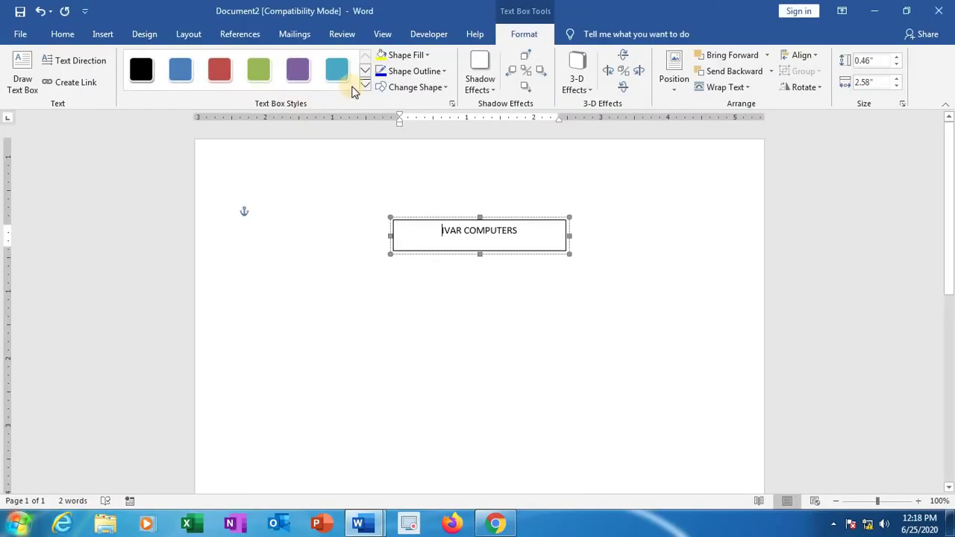
Apply the red horizontal-gradient style to the text box, and change its shape fill to a near-black theme shade.
{"action": "left_click", "coordinate": [420, 63]}
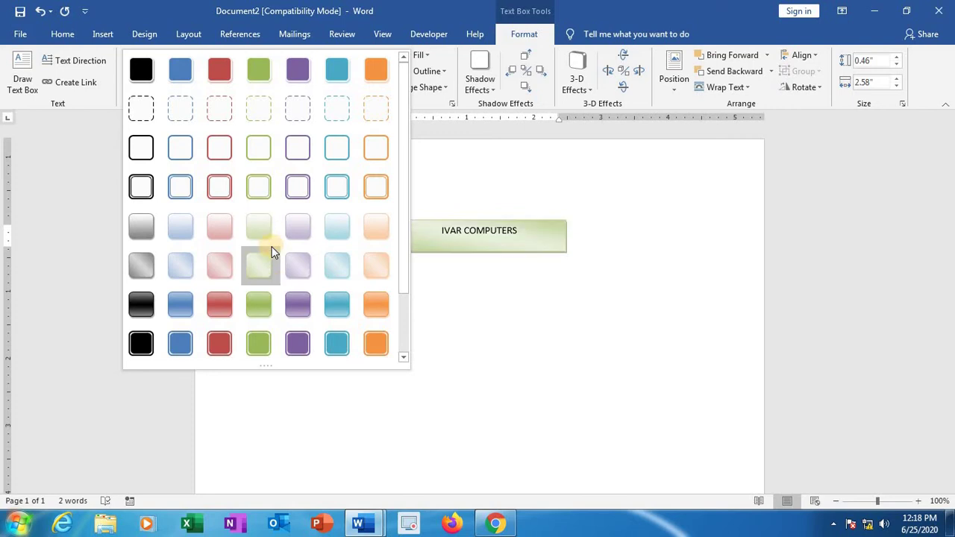
{"action": "left_click", "coordinate": [220, 306]}
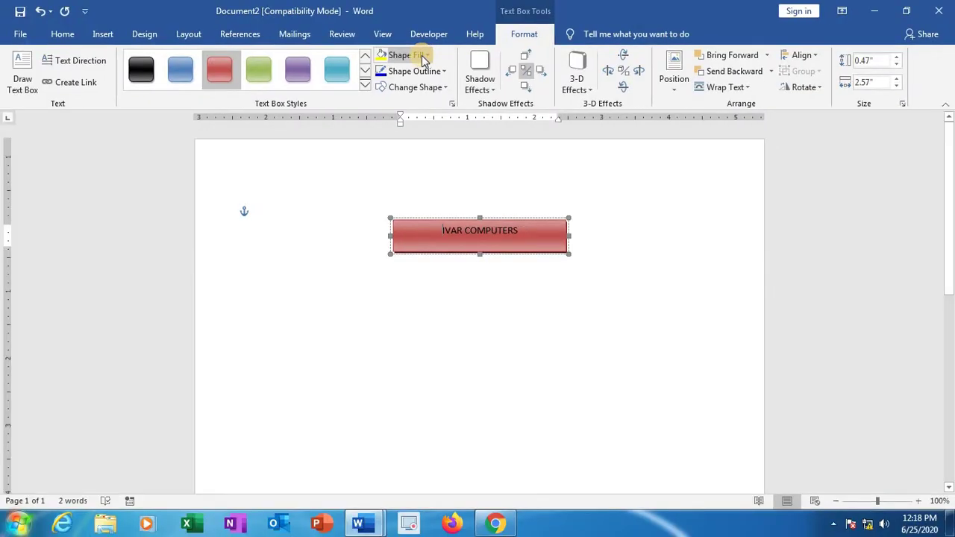
{"action": "left_click", "coordinate": [421, 55]}
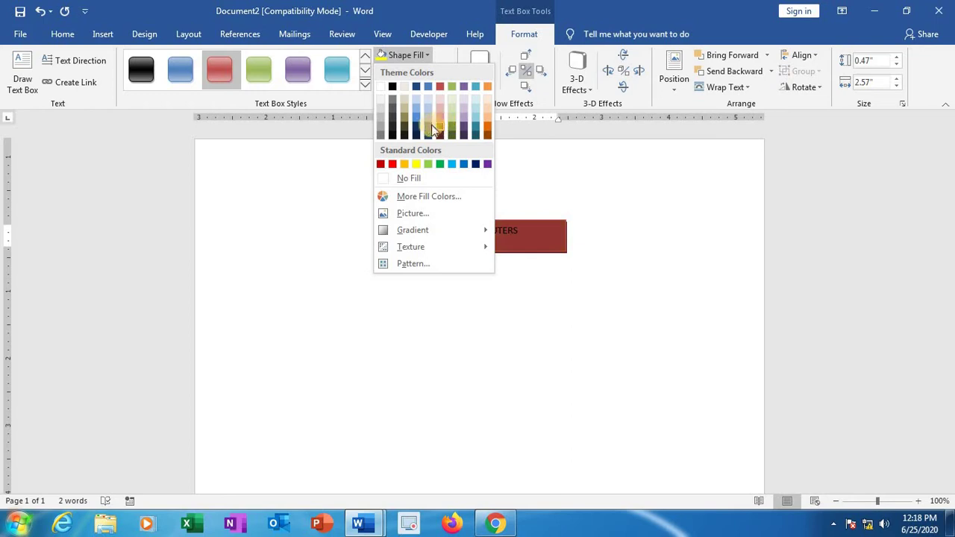
{"action": "left_click", "coordinate": [393, 129]}
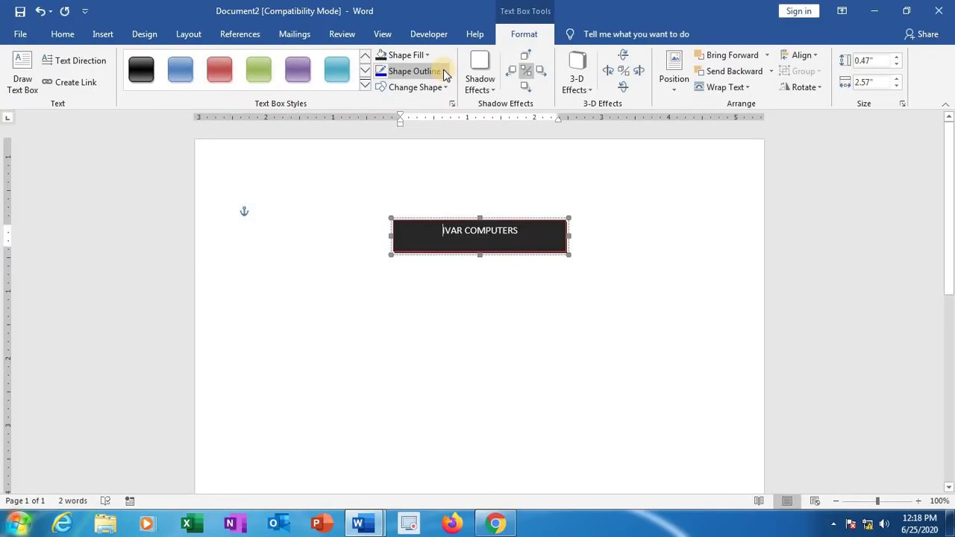
Set the text box's outline color to standard red and change its shape to a parallelogram.
{"action": "left_click", "coordinate": [444, 73]}
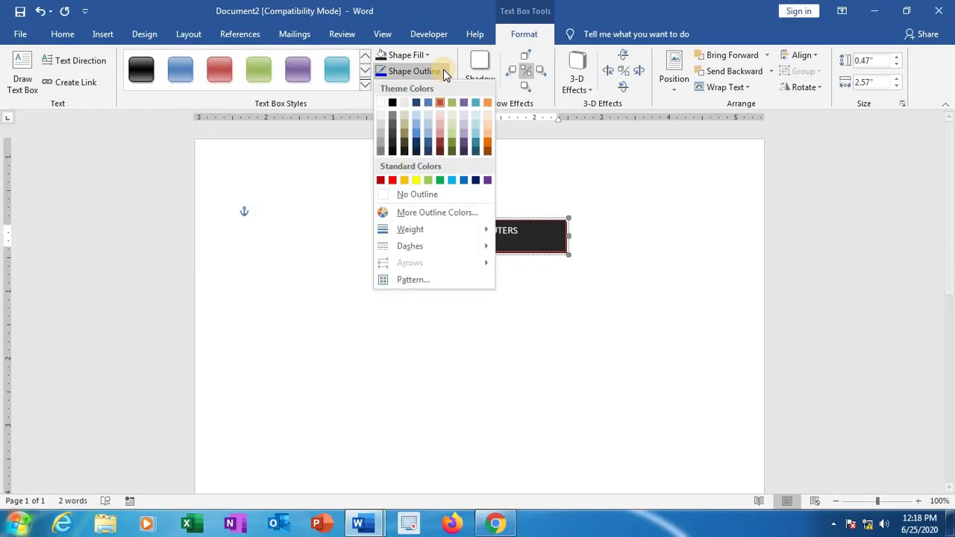
{"action": "left_click", "coordinate": [389, 183]}
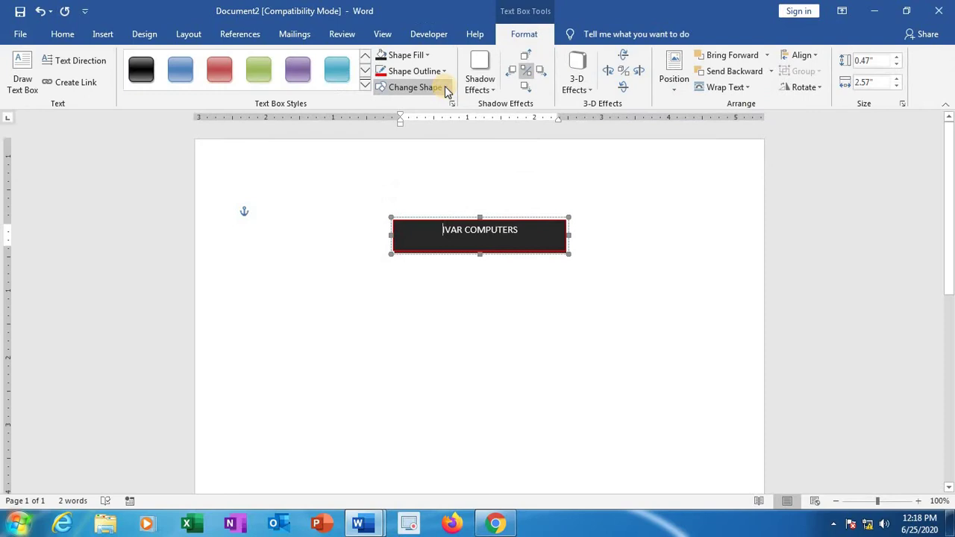
{"action": "left_click", "coordinate": [444, 85]}
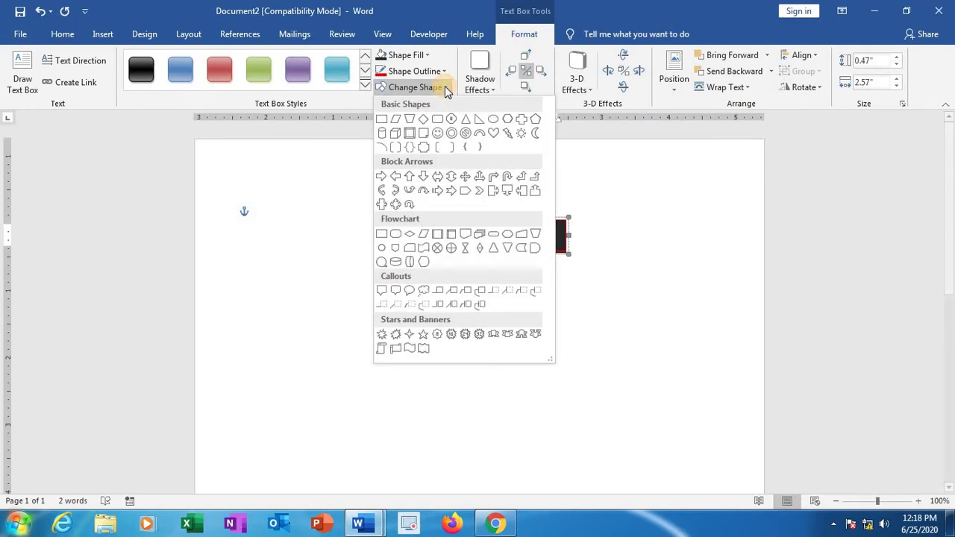
{"action": "left_click", "coordinate": [397, 125]}
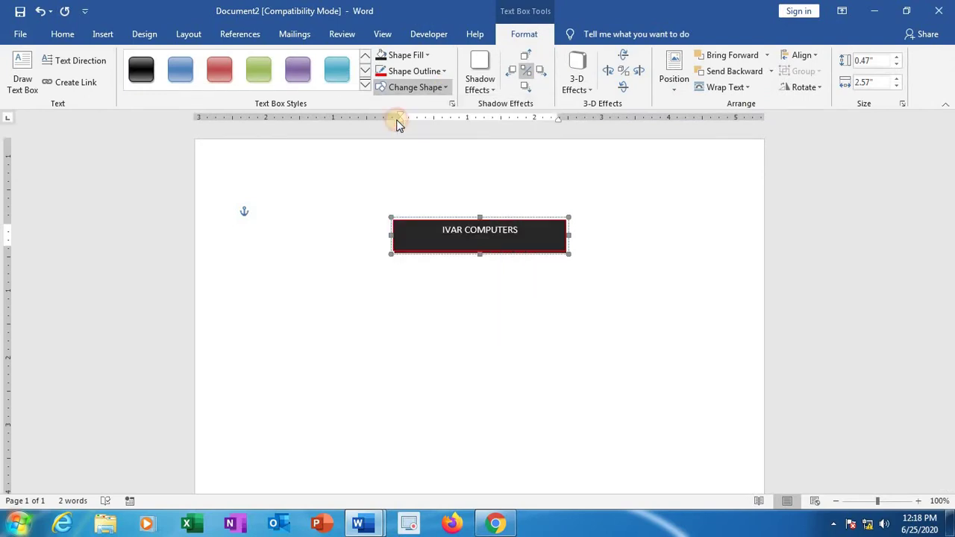
Adjust the spacing before "IVAR COMPUTERS" so it sits on one line, lower inside the parallelogram.
{"action": "left_click", "coordinate": [604, 262]}
{"action": "left_click", "coordinate": [462, 246]}
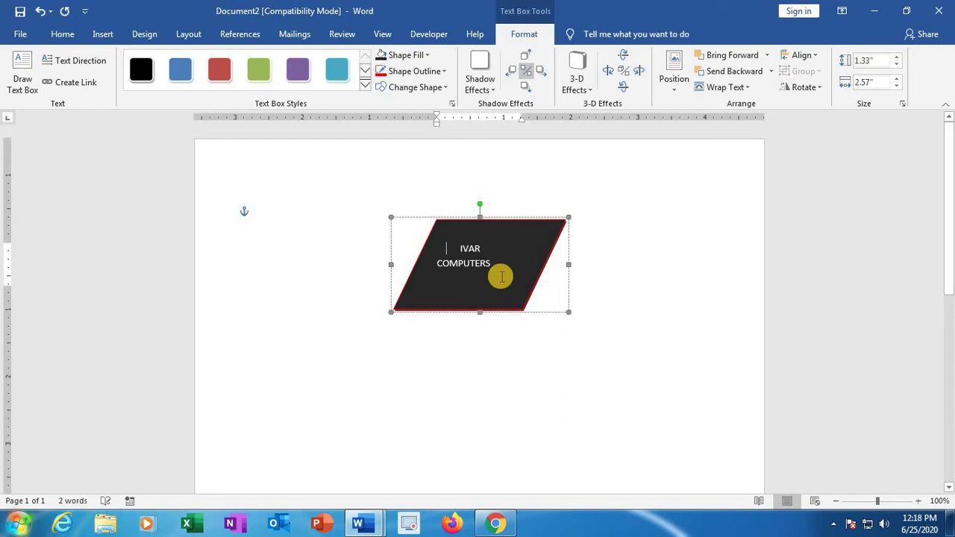
{"action": "key", "text": "Delete"}
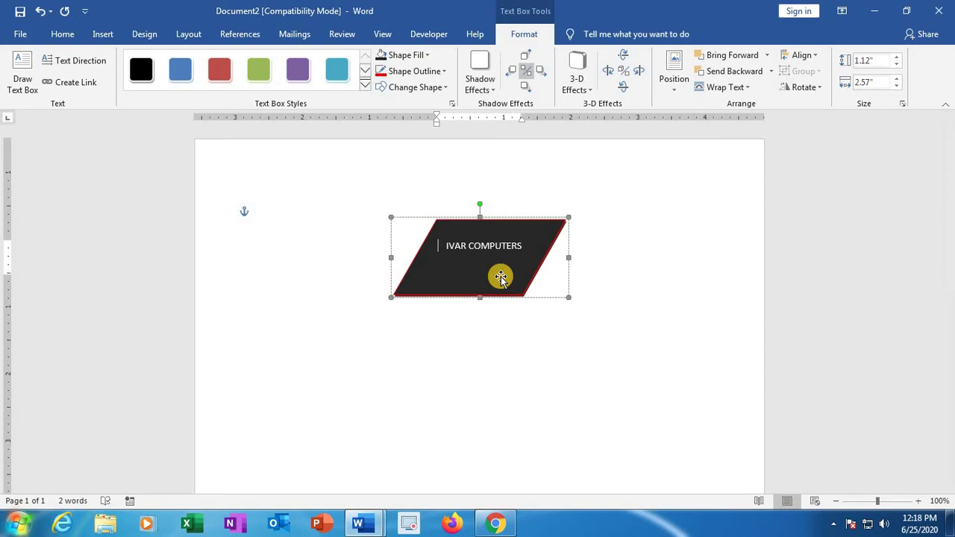
{"action": "key", "text": "Delete"}
{"action": "key", "text": "Return"}
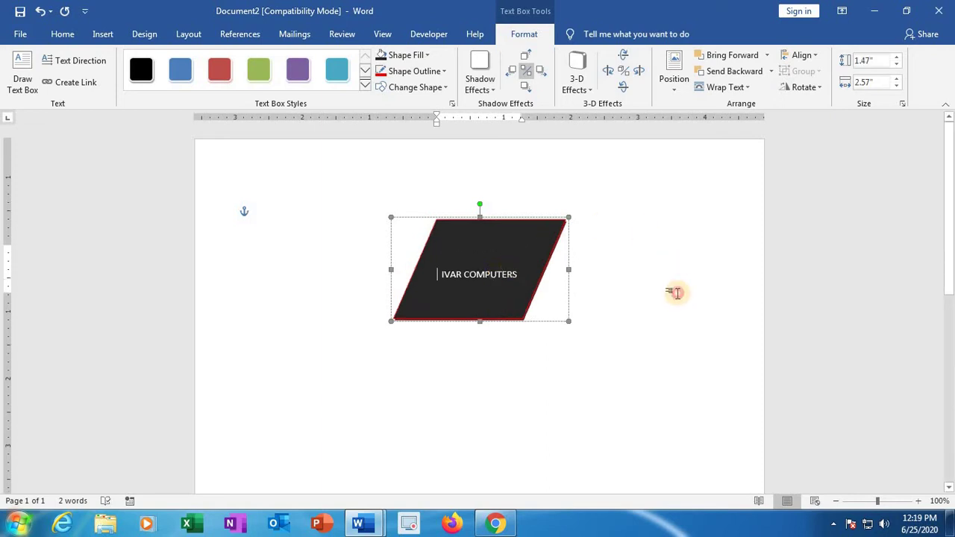
{"action": "left_click", "coordinate": [674, 291]}
Apply a perspective shadow falling down and to the left of the parallelogram text box.
{"action": "left_click", "coordinate": [529, 269]}
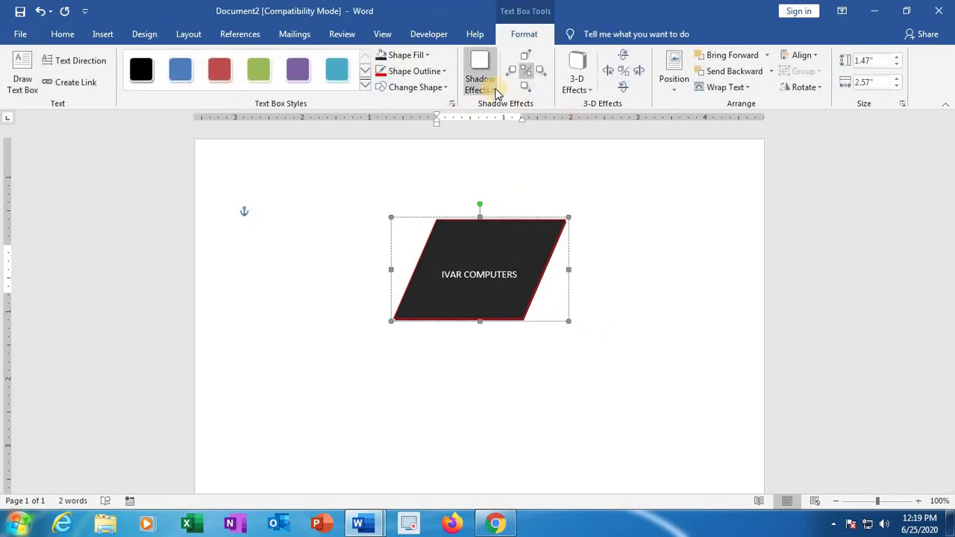
{"action": "left_click", "coordinate": [492, 88]}
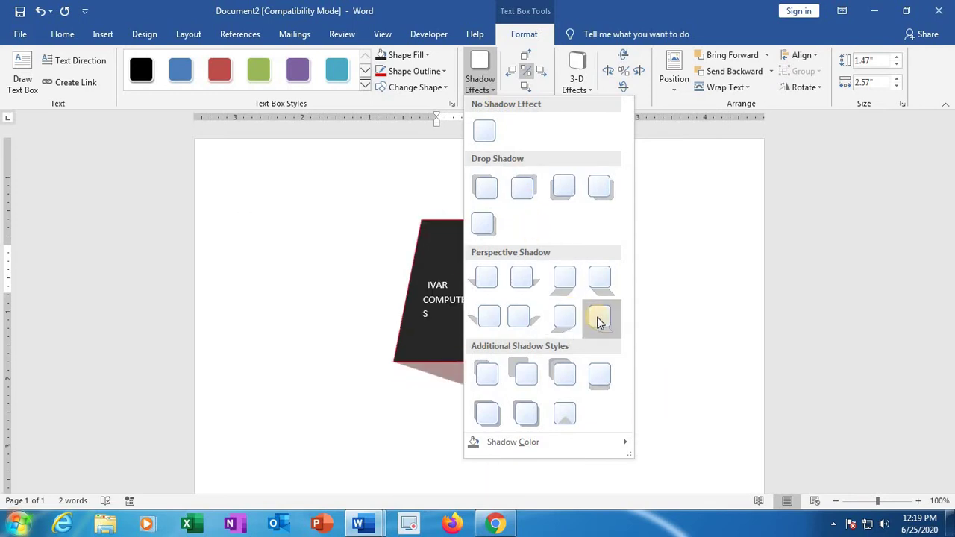
{"action": "left_click", "coordinate": [563, 321]}
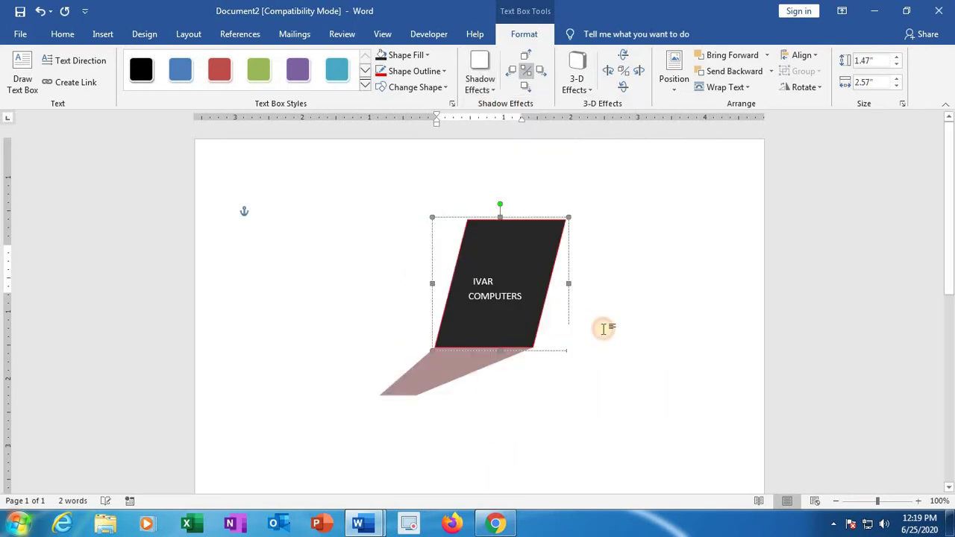
Replace the parallelogram's perspective shadow with a drop shadow offset up and to the right.
{"action": "left_click", "coordinate": [511, 296]}
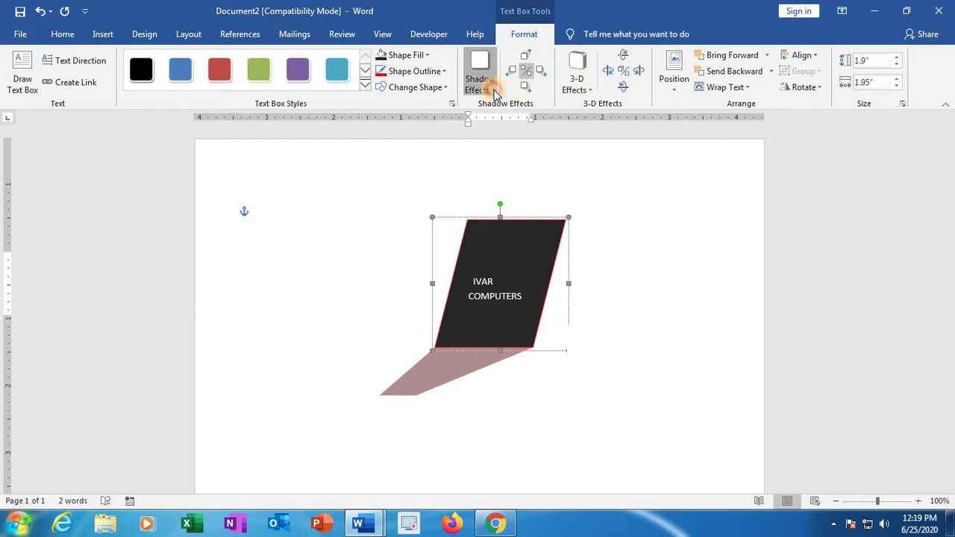
{"action": "left_click", "coordinate": [481, 81]}
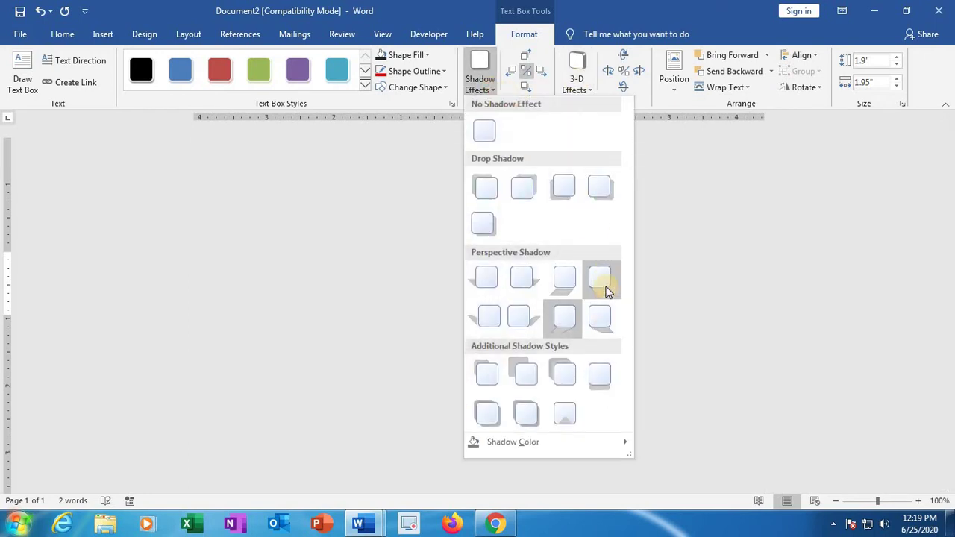
{"action": "left_click", "coordinate": [521, 193]}
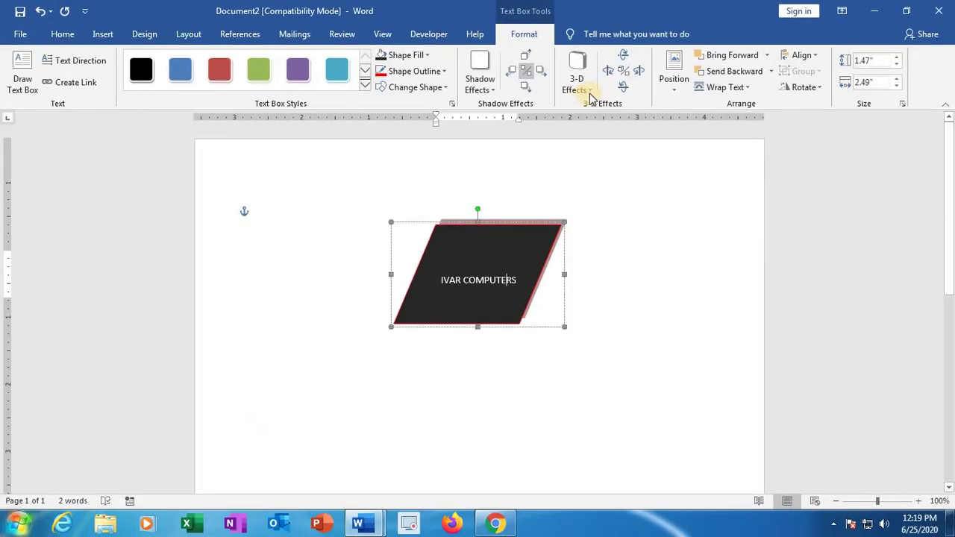
Give the parallelogram the perspective 3-D effect that tapers upward, and position it at the page's top center with text wrapping.
{"action": "left_click", "coordinate": [592, 92]}
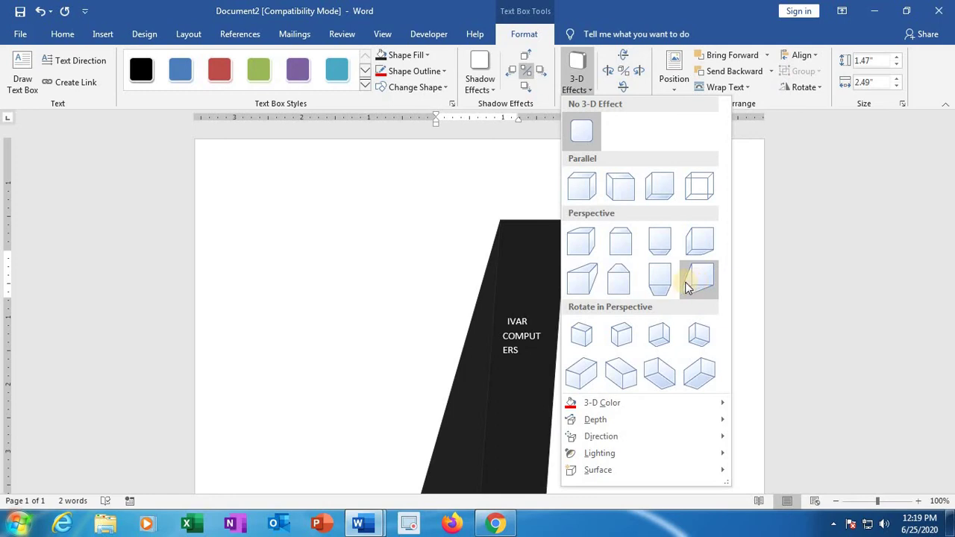
{"action": "left_click", "coordinate": [619, 282]}
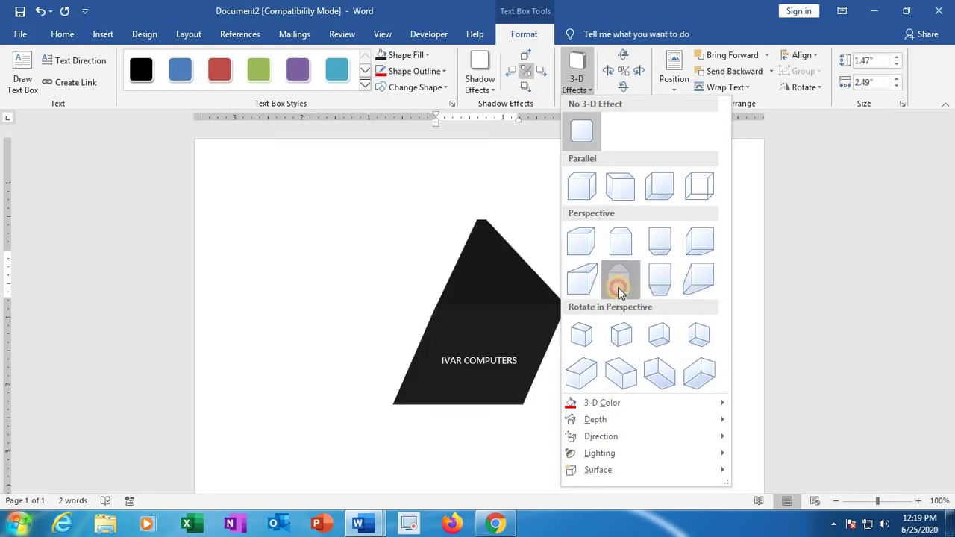
{"action": "left_click", "coordinate": [679, 86]}
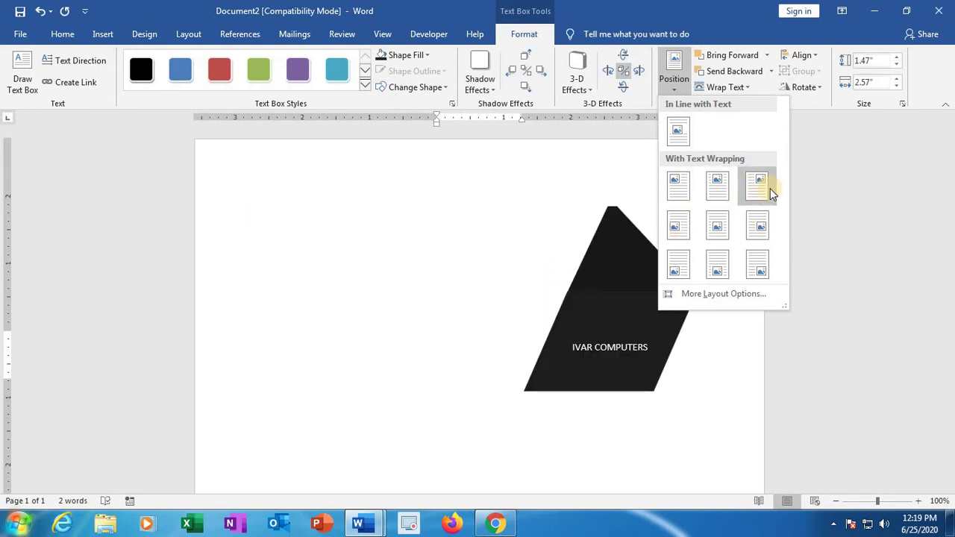
{"action": "left_click", "coordinate": [720, 199]}
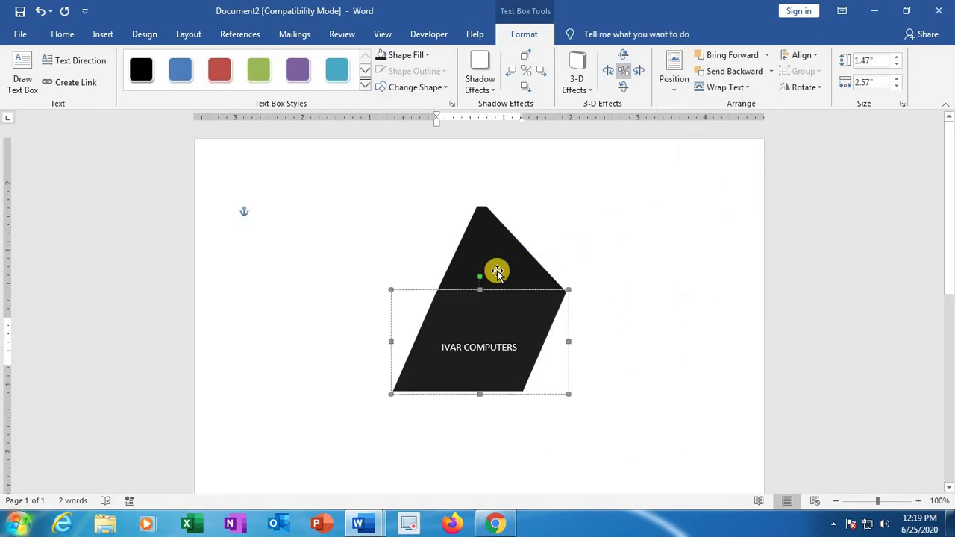
{"action": "left_click", "coordinate": [348, 248]}
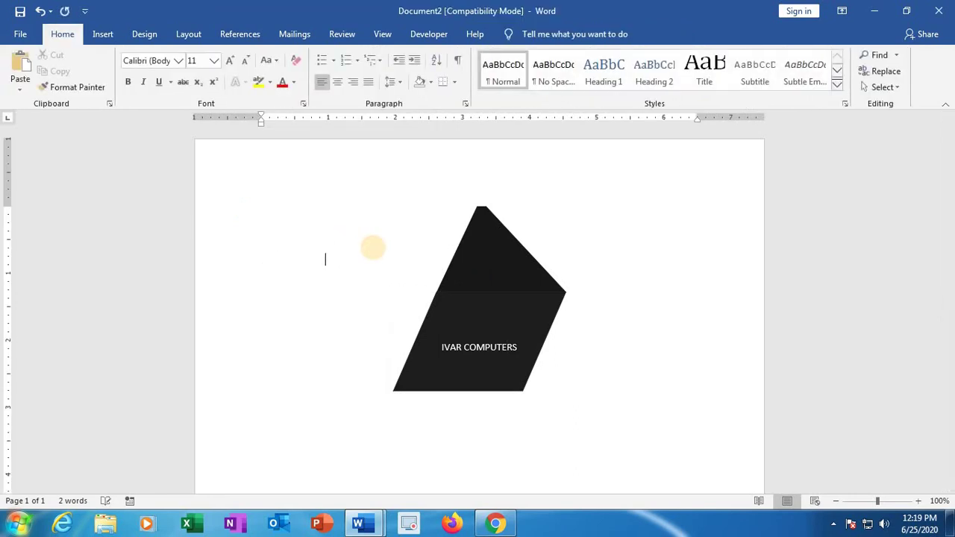
{"action": "left_click", "coordinate": [359, 256]}
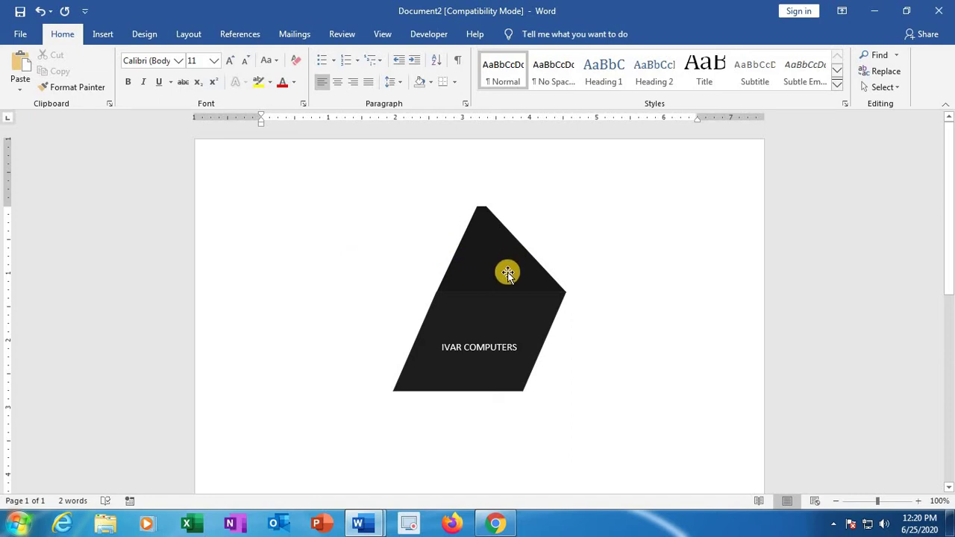
Fill the parallelogram text box with an olive-green theme colour.
{"action": "left_click", "coordinate": [497, 295]}
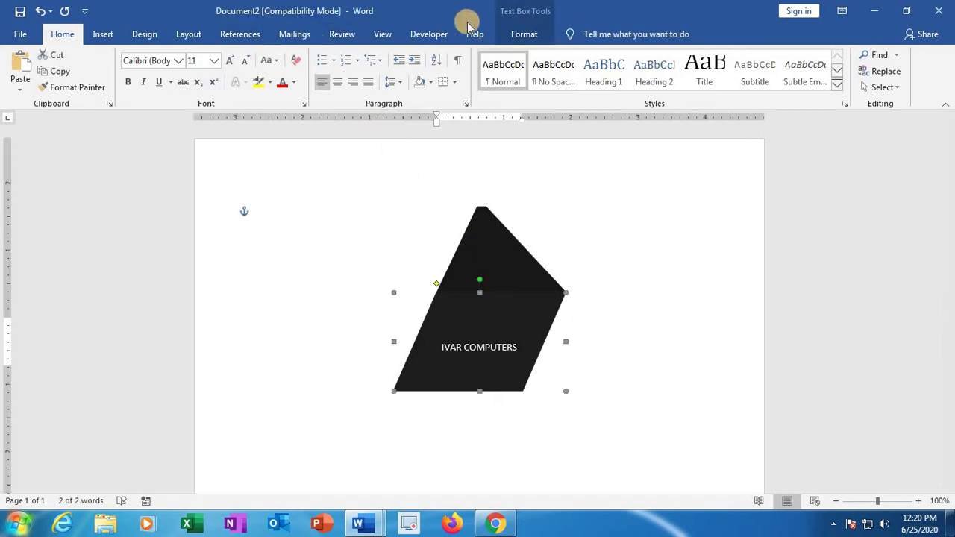
{"action": "left_click", "coordinate": [515, 39]}
{"action": "left_click", "coordinate": [424, 56]}
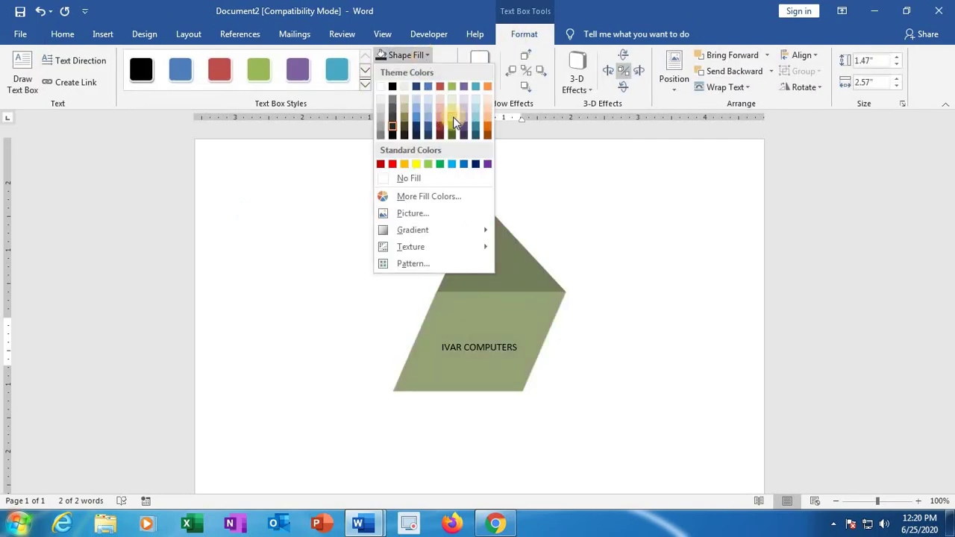
{"action": "left_click", "coordinate": [455, 122]}
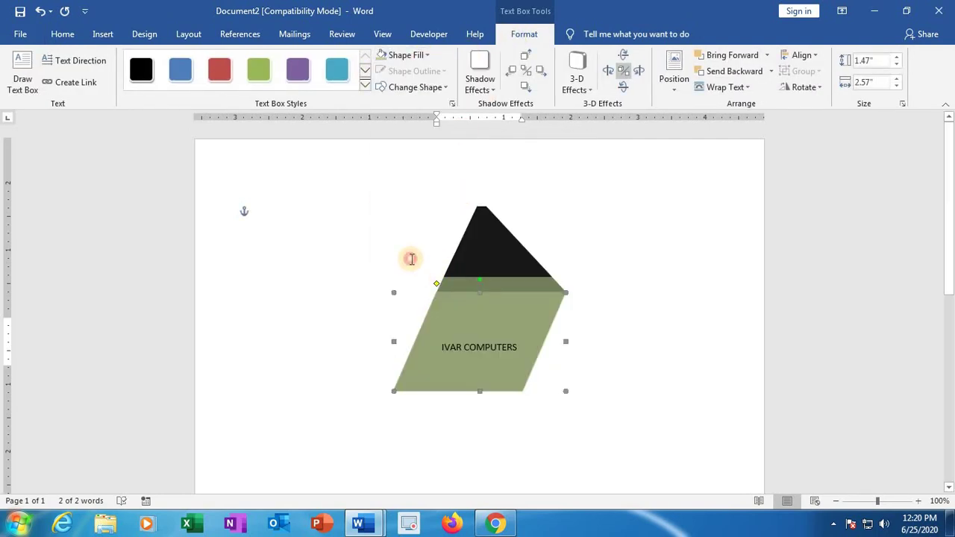
Enter "Hello" and "Good Morning" as body text on either side of the parallelogram, level with its middle.
{"action": "left_click", "coordinate": [411, 259]}
{"action": "left_click", "coordinate": [482, 241]}
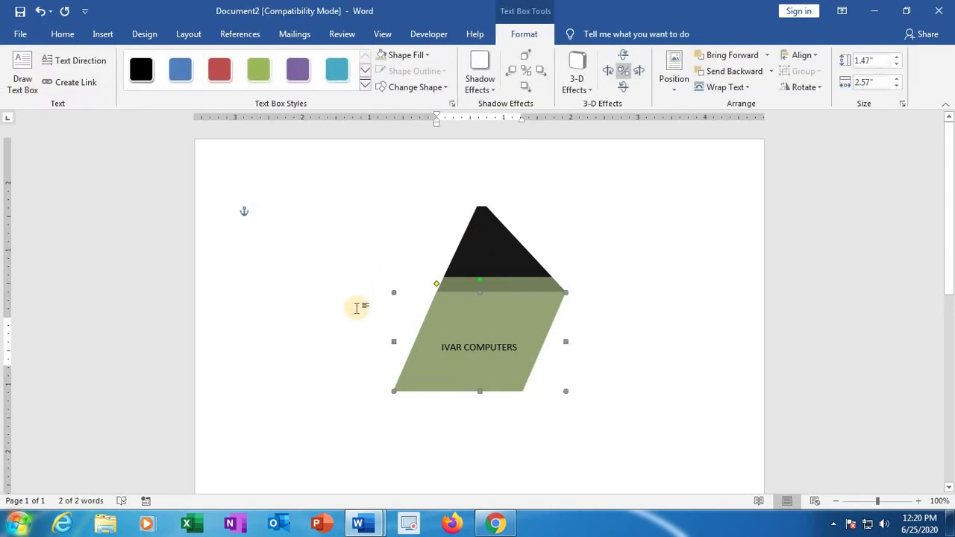
{"action": "left_click", "coordinate": [357, 307]}
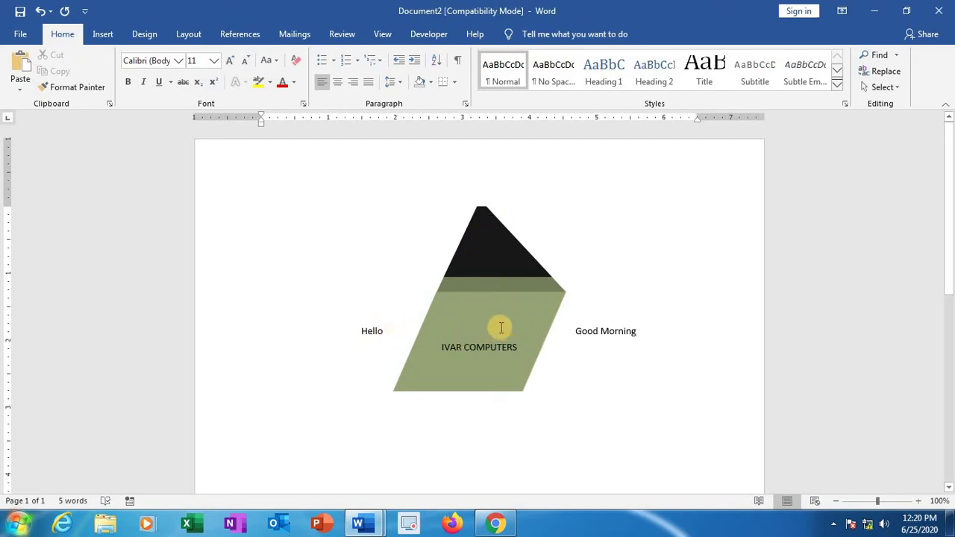
Set the parallelogram text box's text wrapping to Behind Text.
{"action": "left_click", "coordinate": [499, 328]}
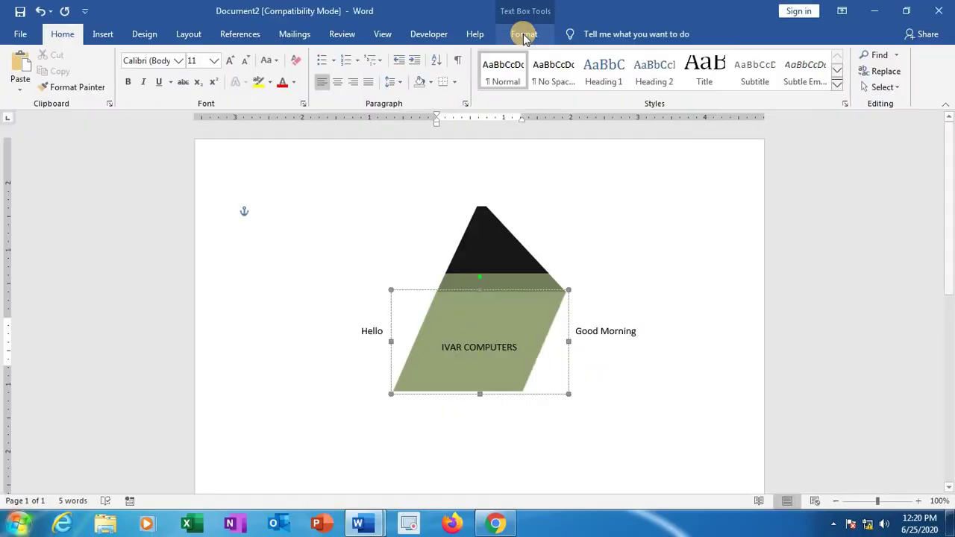
{"action": "left_click", "coordinate": [525, 35]}
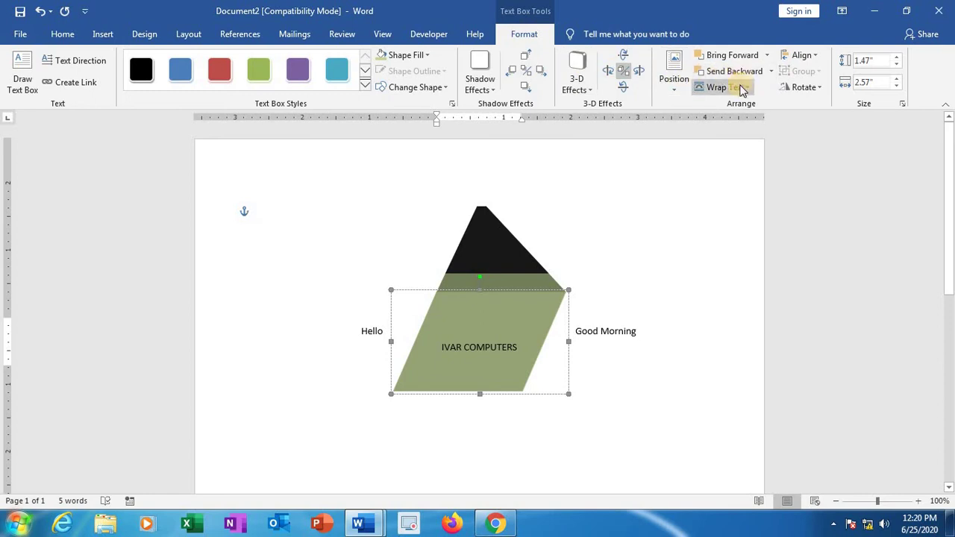
{"action": "left_click", "coordinate": [748, 88]}
{"action": "left_click", "coordinate": [749, 89]}
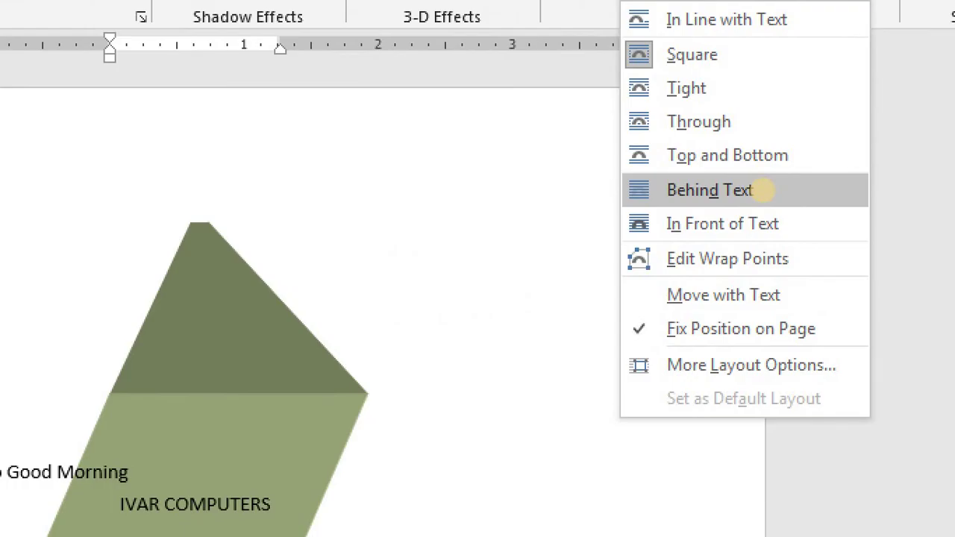
{"action": "left_click", "coordinate": [761, 190]}
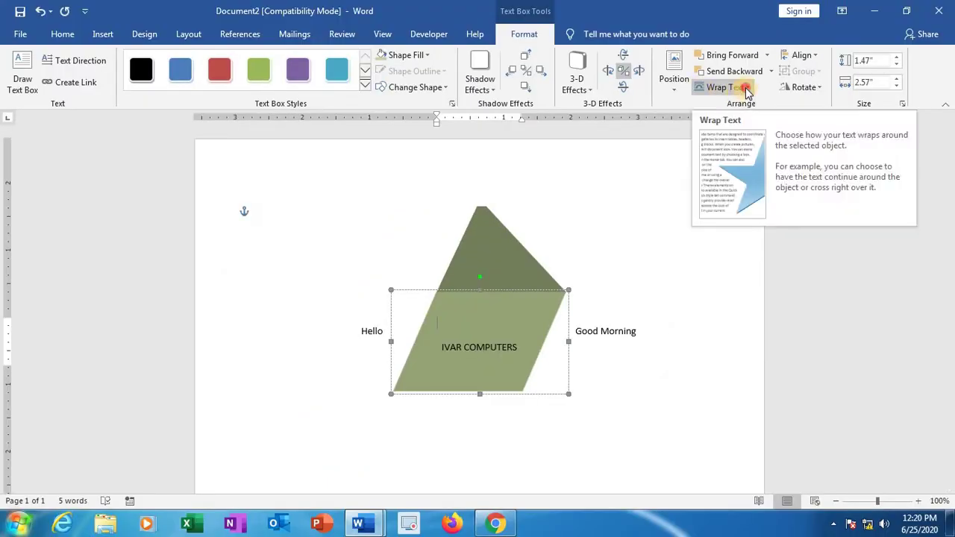
{"action": "left_click", "coordinate": [746, 88]}
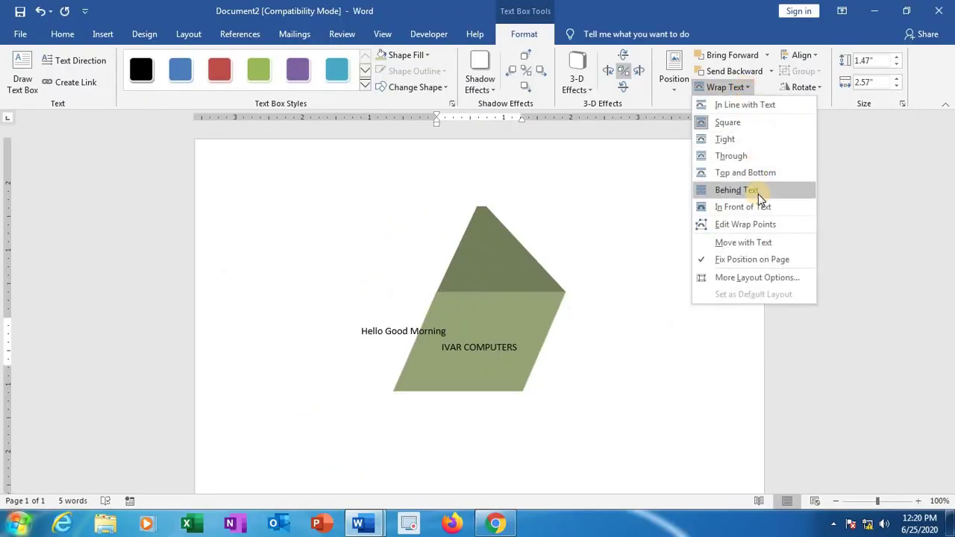
{"action": "left_click", "coordinate": [757, 188]}
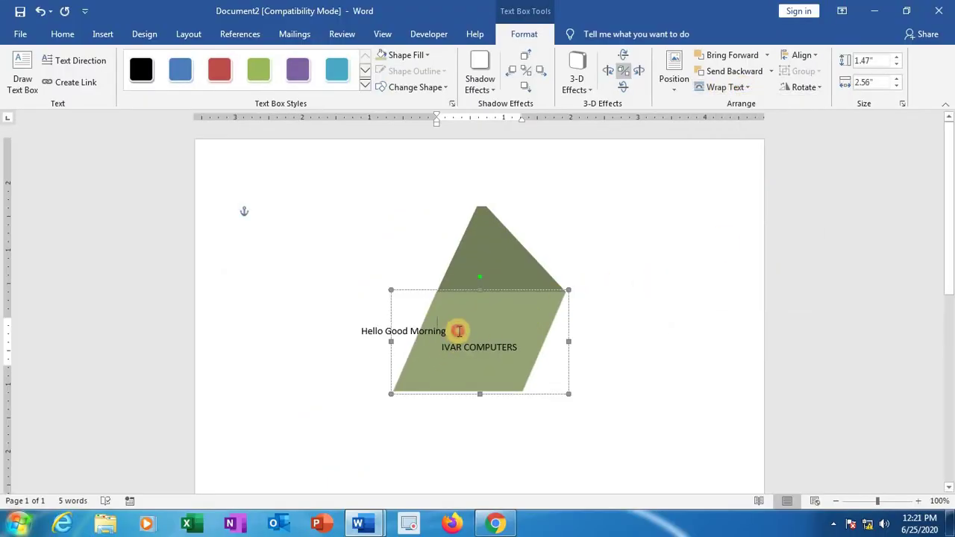
Extend the body text over the parallelogram to read "Hello Good Morning . Microsoft Word 2016.".
{"action": "left_click", "coordinate": [456, 330]}
{"action": "key", "text": "BackSpace"}
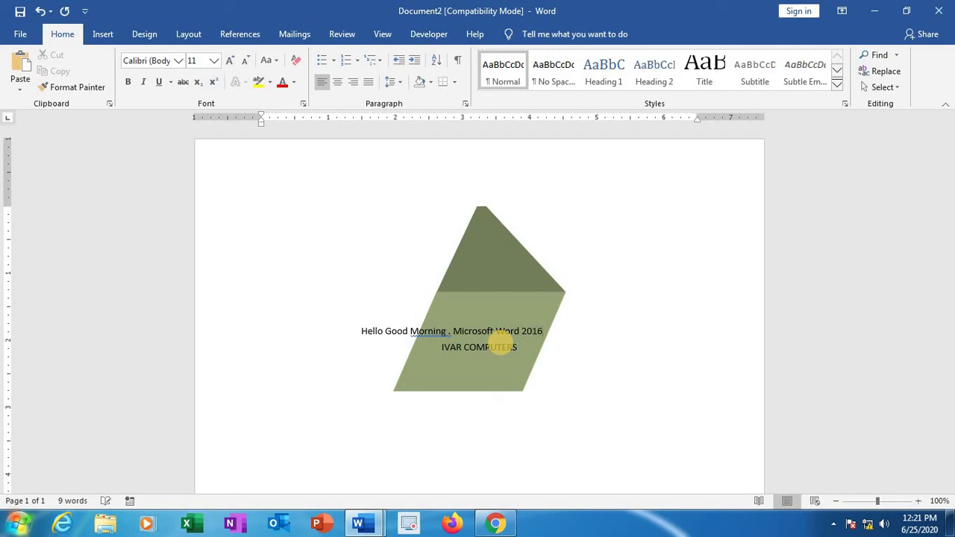
Change the parallelogram's text wrapping to In Front of Text and deselect it.
{"action": "left_click", "coordinate": [463, 303]}
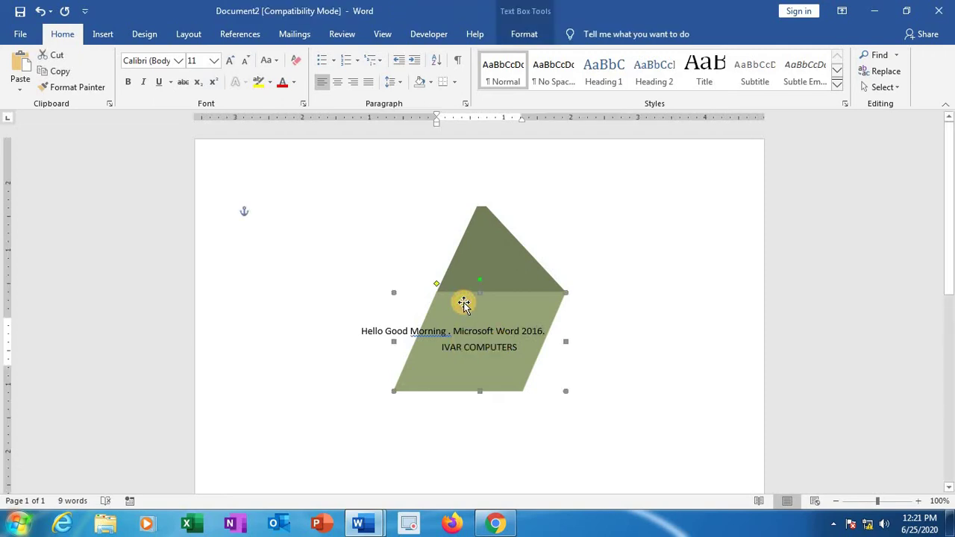
{"action": "left_click", "coordinate": [535, 35]}
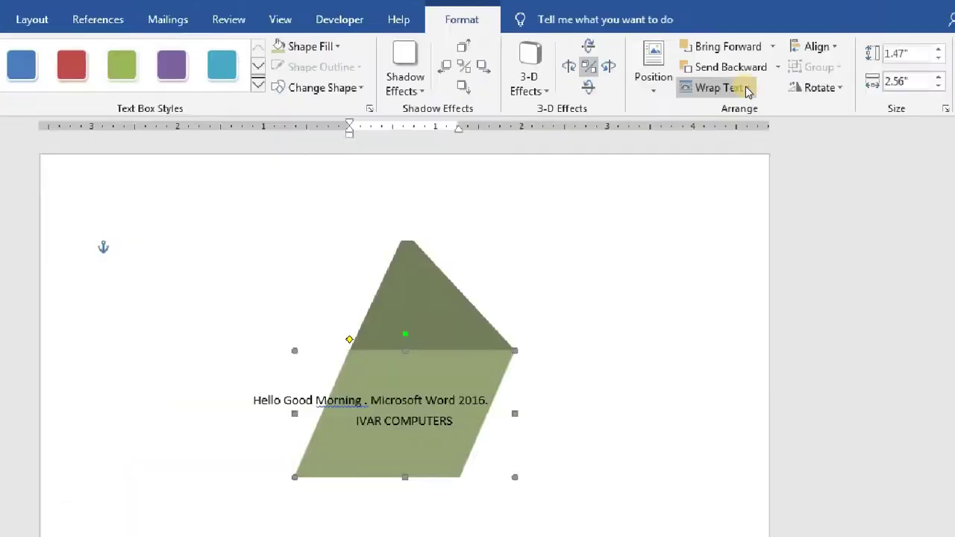
{"action": "left_click", "coordinate": [746, 88]}
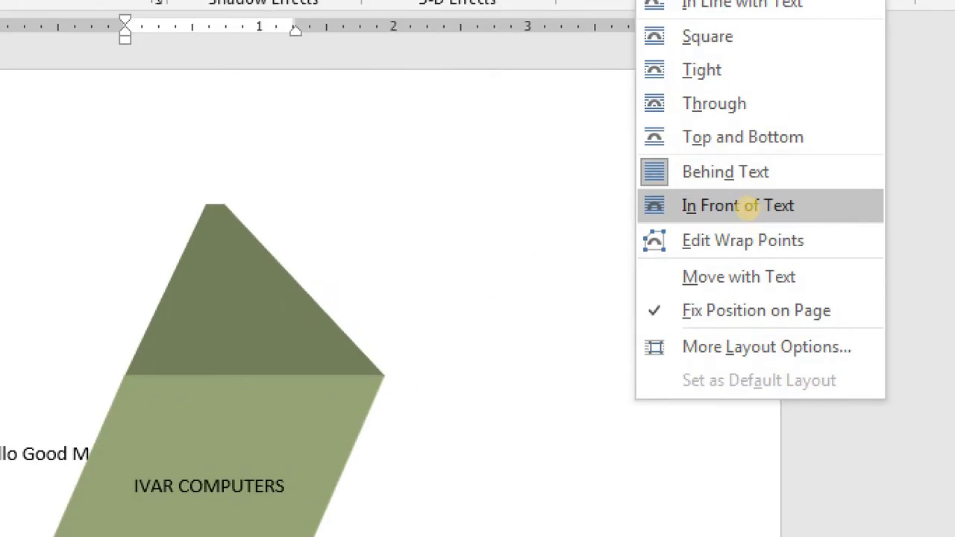
{"action": "left_click", "coordinate": [748, 207]}
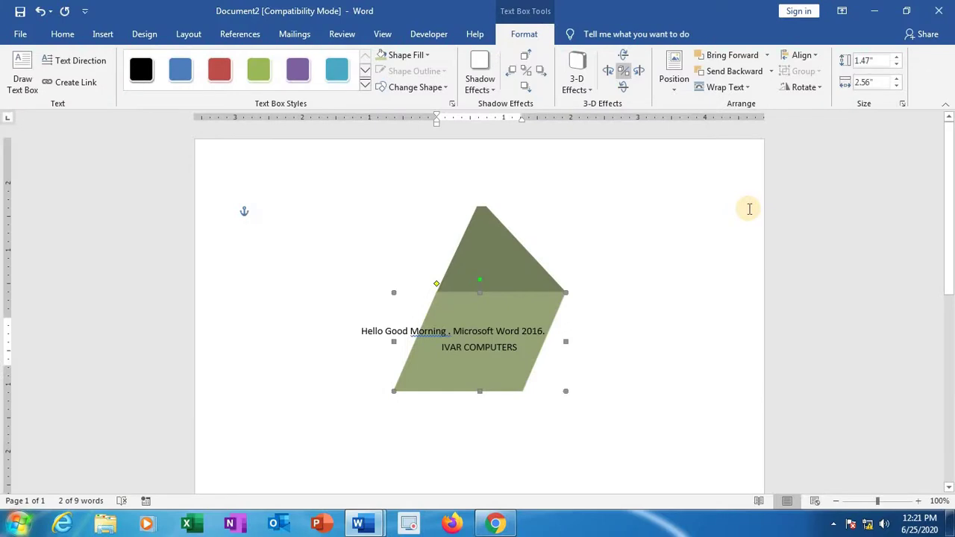
{"action": "left_click", "coordinate": [752, 87]}
{"action": "left_click", "coordinate": [752, 206]}
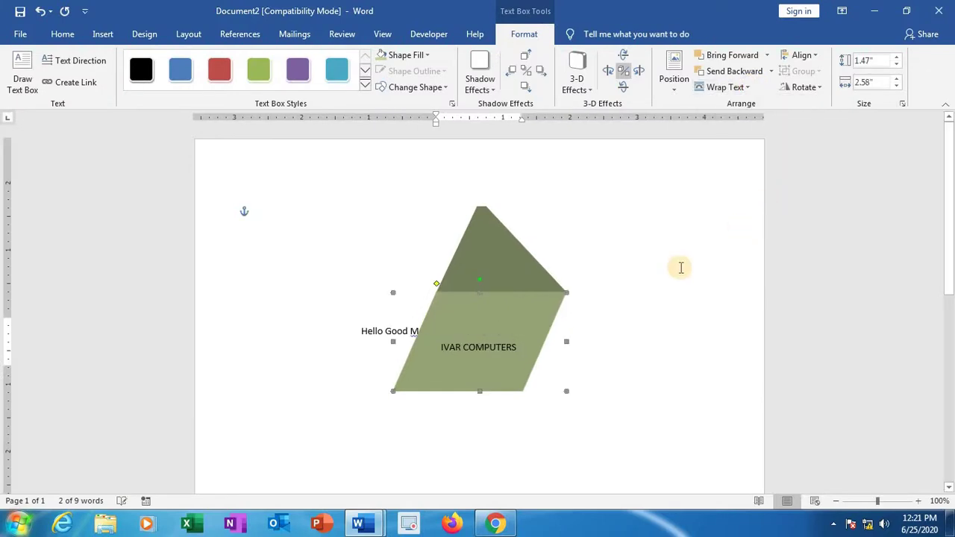
{"action": "left_click", "coordinate": [633, 359]}
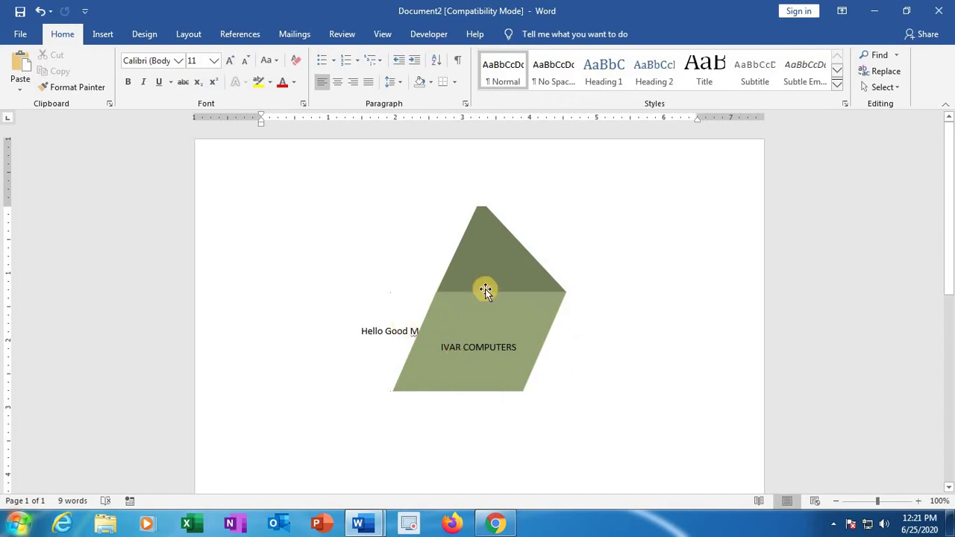
Return the parallelogram's text wrapping to Behind Text and deselect it.
{"action": "left_click", "coordinate": [458, 316]}
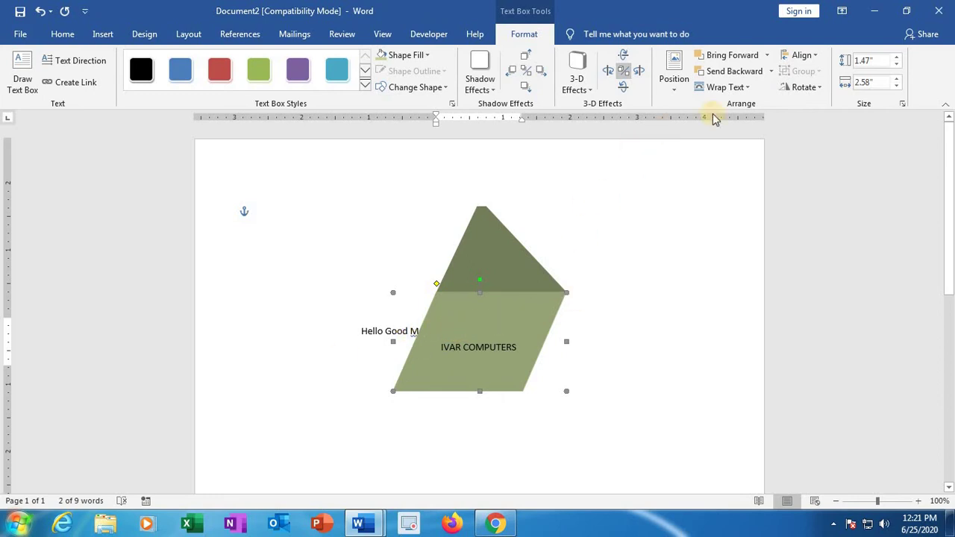
{"action": "left_click", "coordinate": [742, 87]}
{"action": "left_click", "coordinate": [729, 191]}
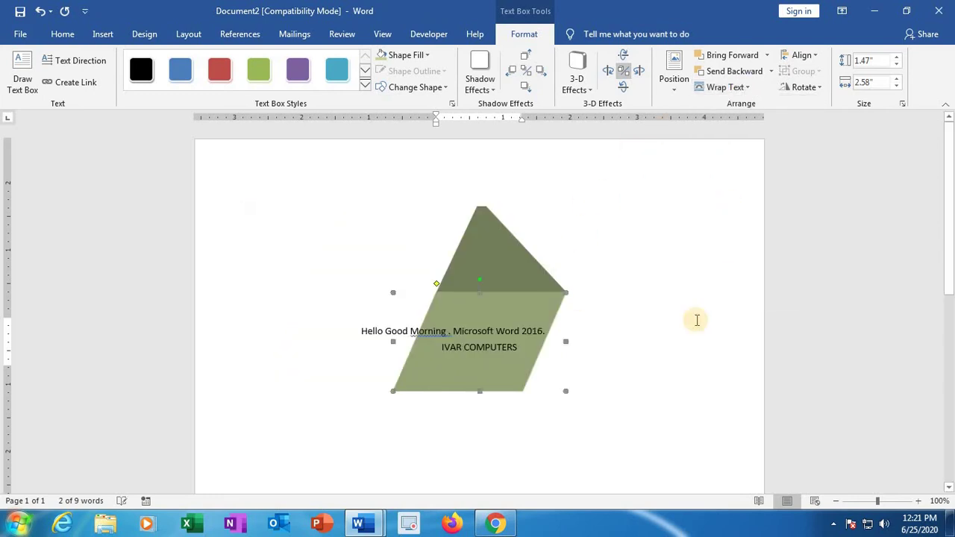
{"action": "left_click", "coordinate": [591, 369]}
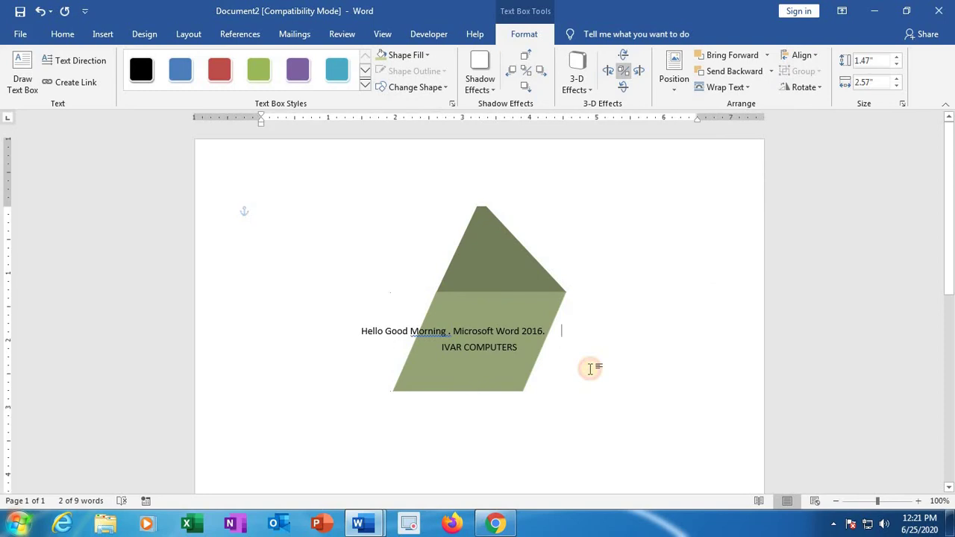
Flip the parallelogram text box vertically and deselect it.
{"action": "left_click", "coordinate": [525, 315]}
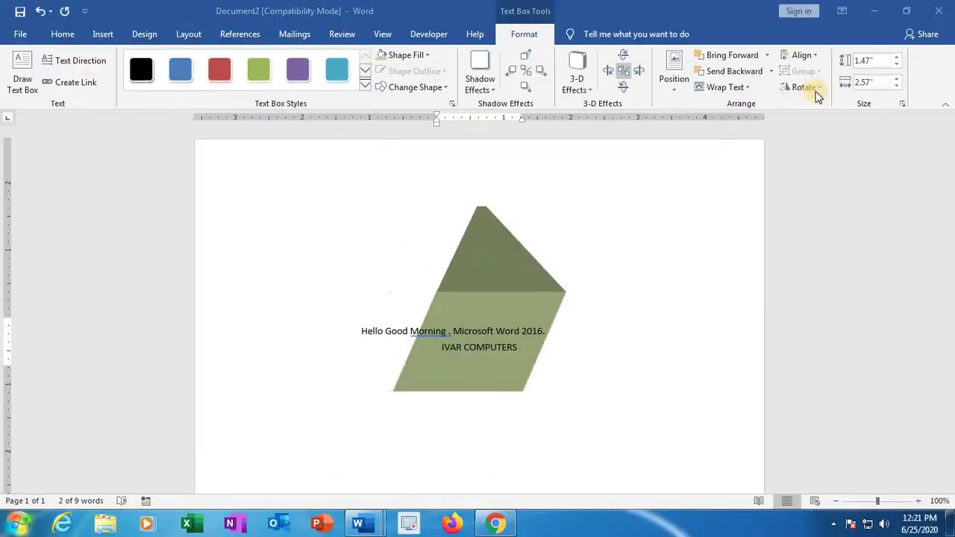
{"action": "left_click", "coordinate": [813, 87]}
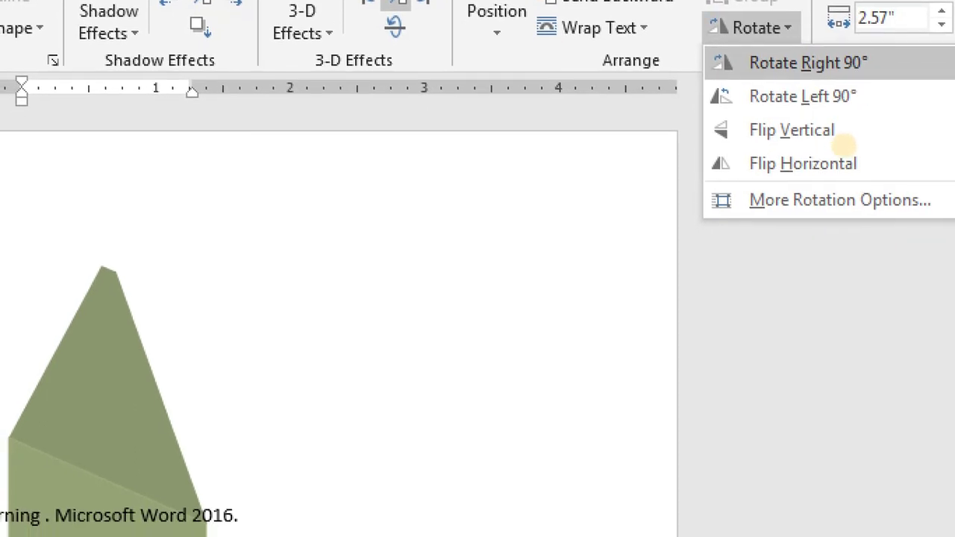
{"action": "left_click", "coordinate": [843, 142]}
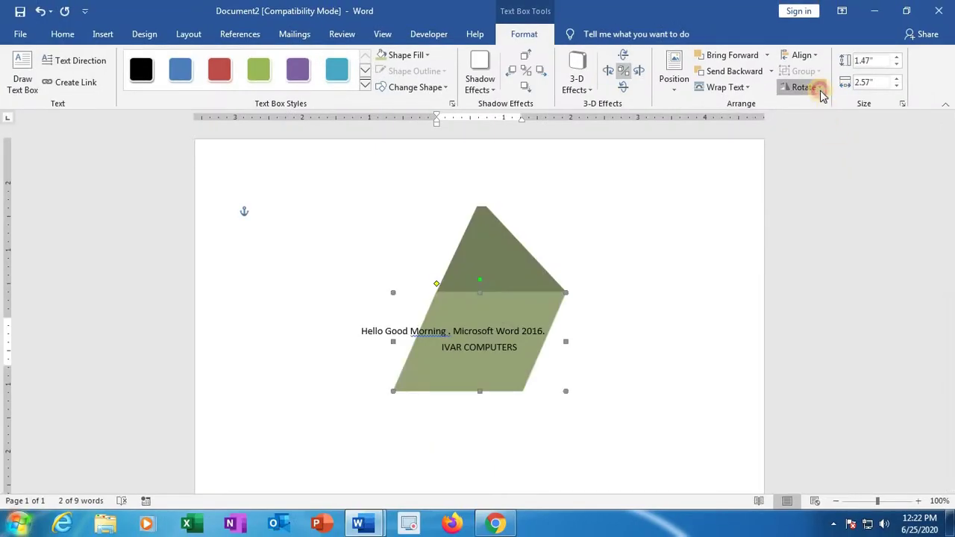
{"action": "left_click", "coordinate": [781, 32]}
{"action": "left_click", "coordinate": [830, 140]}
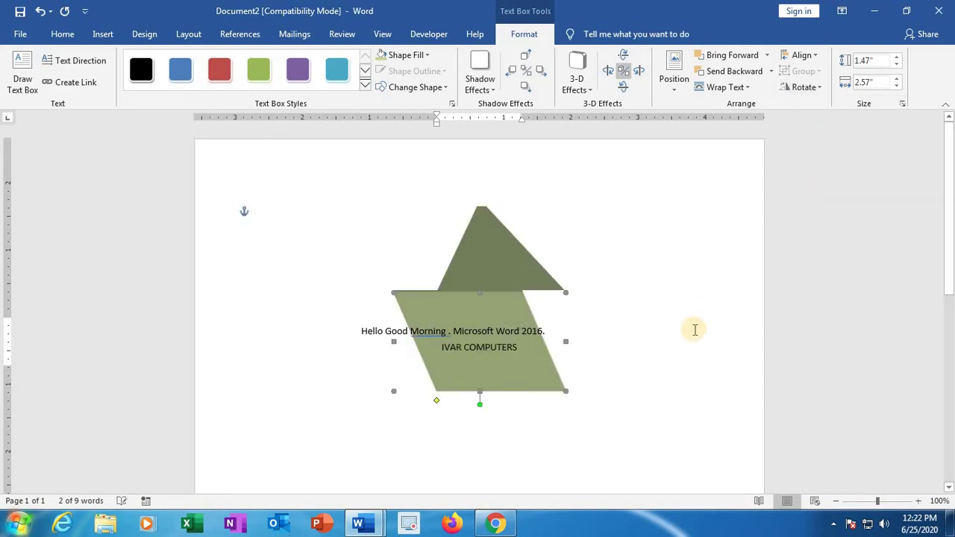
{"action": "left_click", "coordinate": [644, 376]}
Add blank lines after the "Hello Good Morning" sentence to put the insertion point below the parallelogram, undoing any accidental split of the text.
{"action": "scroll", "coordinate": [616, 371], "scroll_direction": "down", "scroll_amount": 2}
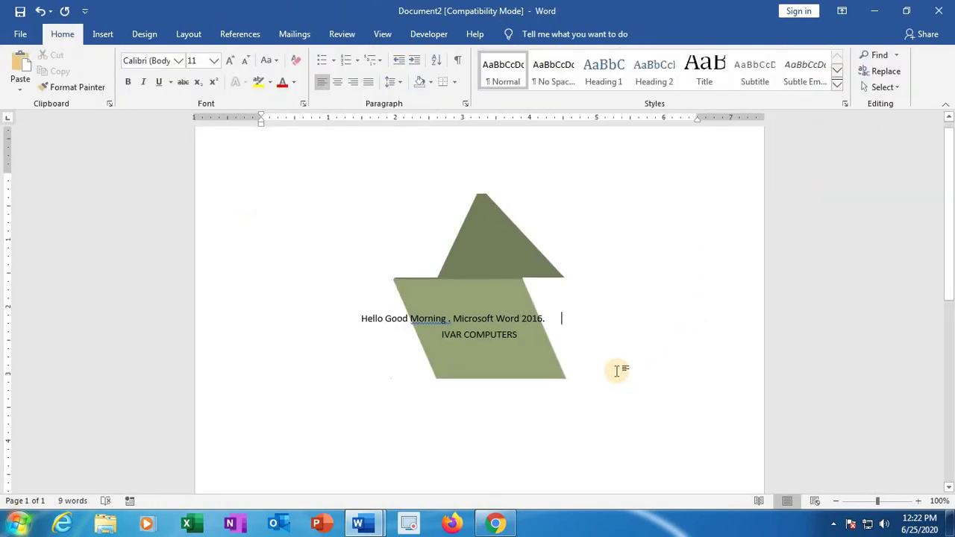
{"action": "left_click", "coordinate": [103, 33]}
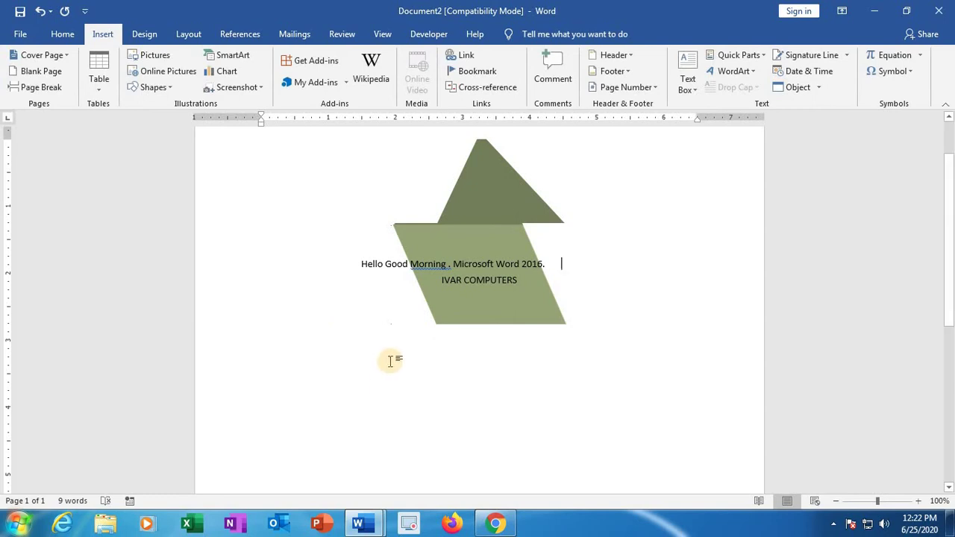
{"action": "key", "text": "Return"}
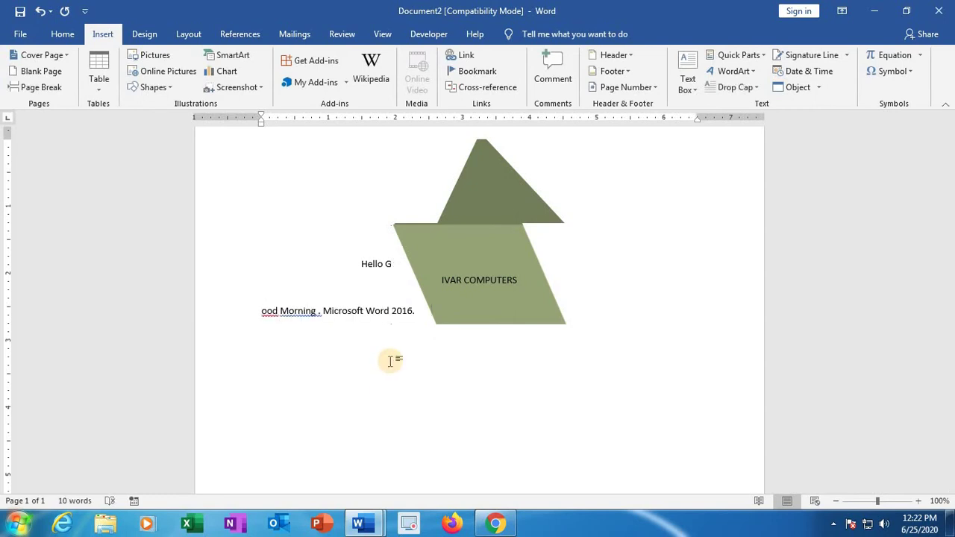
{"action": "key", "text": "ctrl+z"}
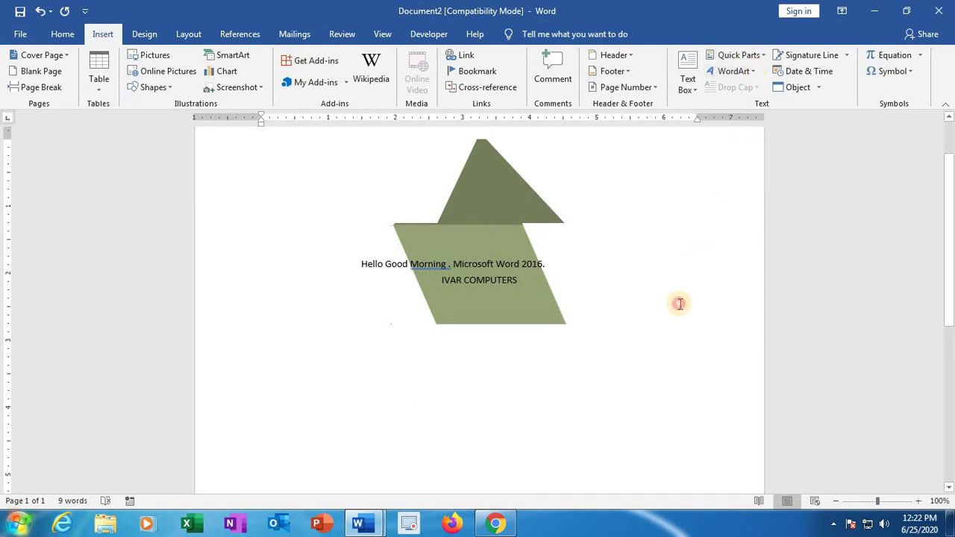
{"action": "key", "text": "Return"}
{"action": "key", "text": "Return"}
{"action": "key", "text": "Return"}
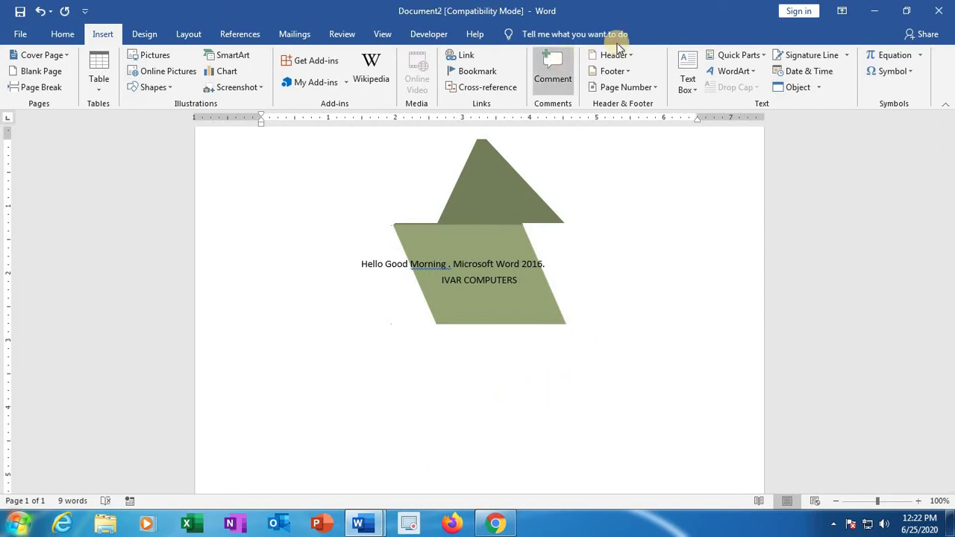
Insert WordArt reading "IVAR COMPUTERS" below the parallelogram, using the rainbow style with a slanted shadow.
{"action": "left_click", "coordinate": [743, 72]}
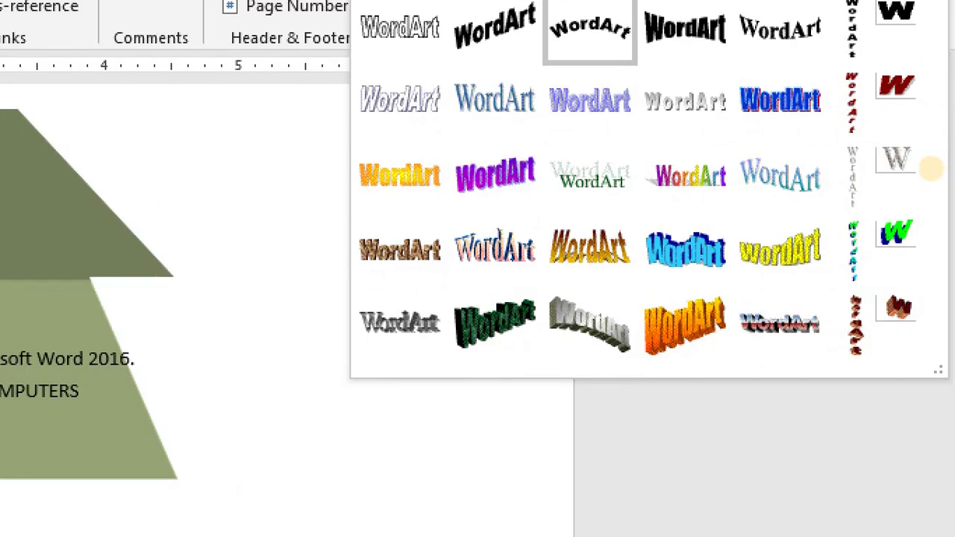
{"action": "key", "text": "Escape"}
{"action": "left_click", "coordinate": [737, 70]}
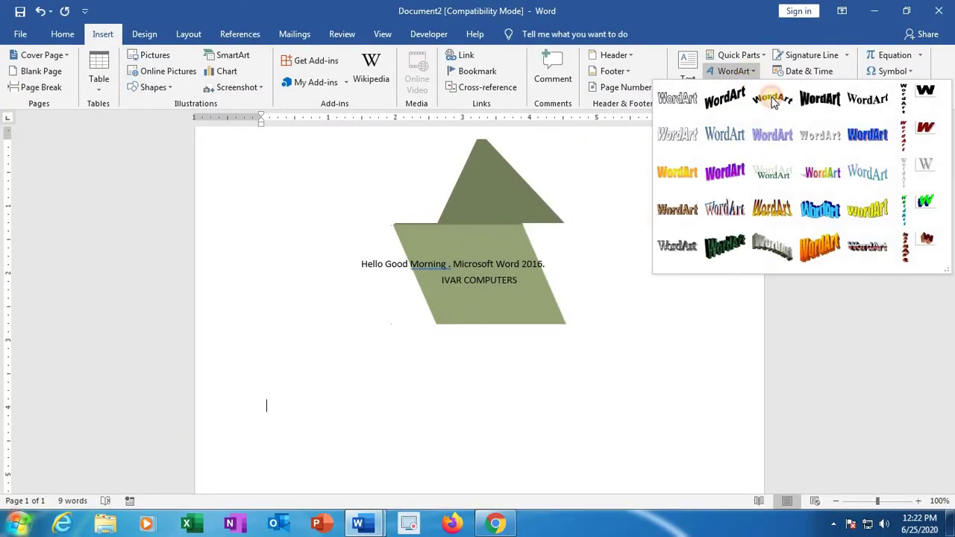
{"action": "left_click", "coordinate": [820, 170]}
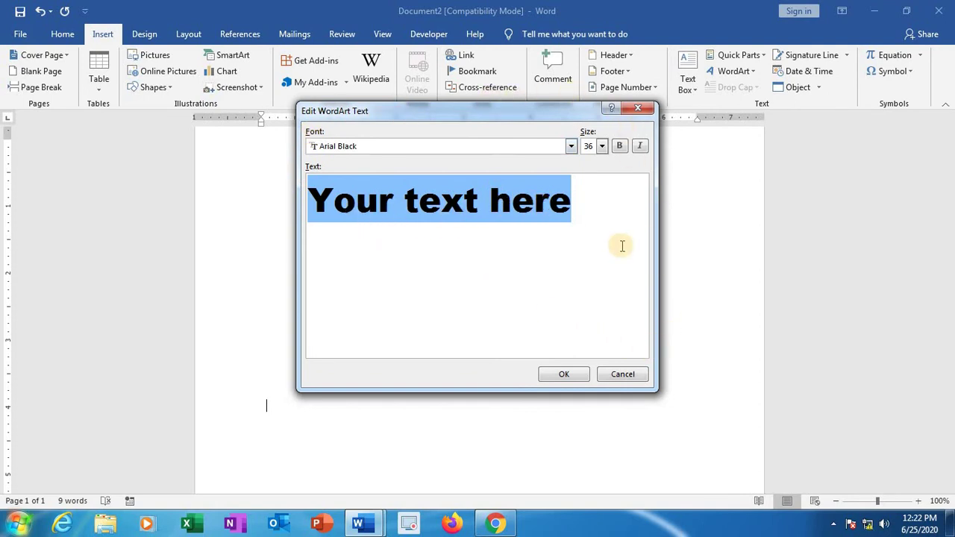
{"action": "type", "text": "IVA"}
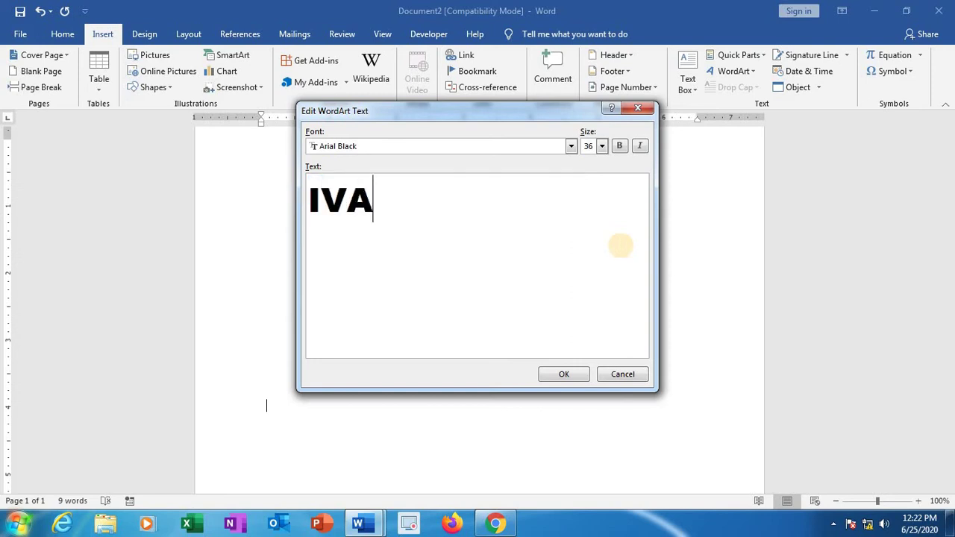
{"action": "type", "text": "R COMPUTERS"}
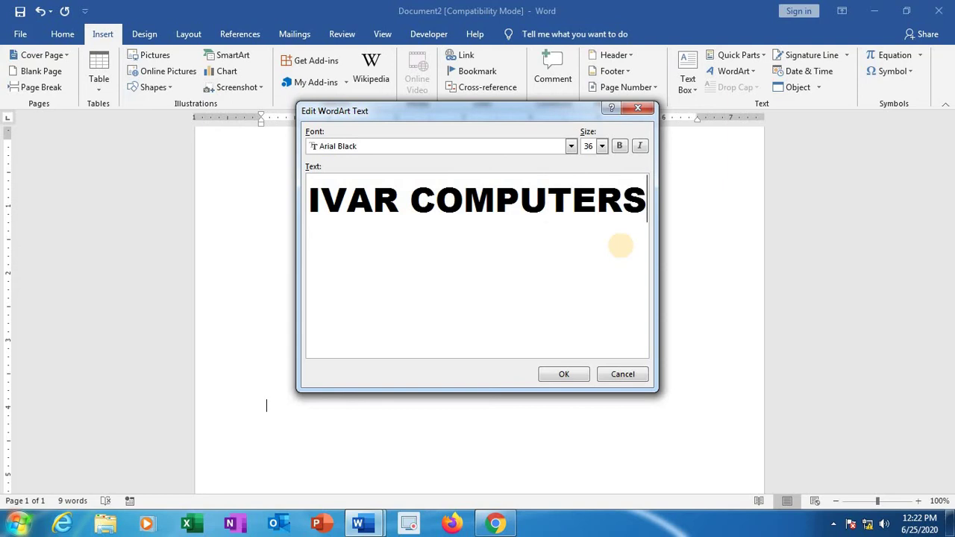
{"action": "left_click", "coordinate": [563, 379]}
{"action": "scroll", "coordinate": [558, 392], "scroll_direction": "down", "scroll_amount": 2}
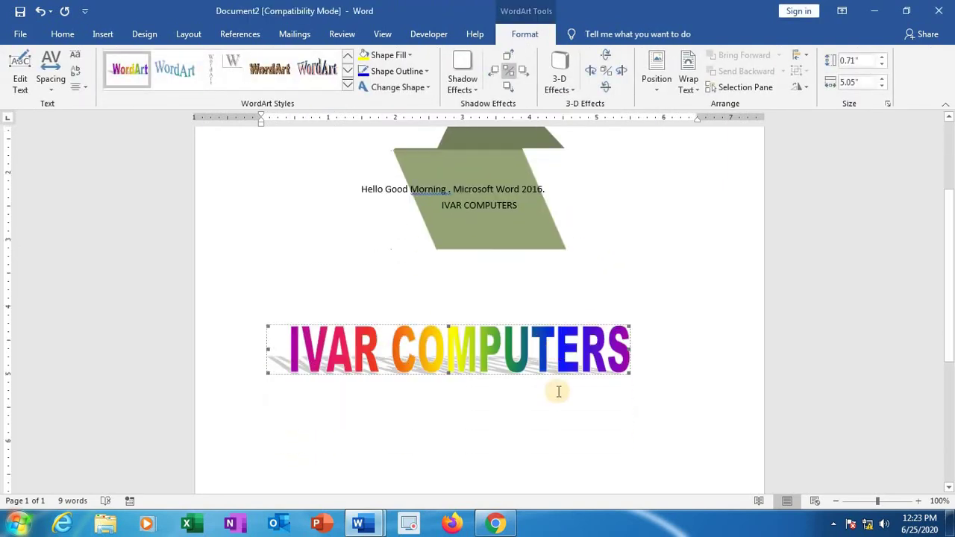
Change the WordArt to the wavy blue-to-teal gradient style and fill its letters with standard red.
{"action": "scroll", "coordinate": [559, 392], "scroll_direction": "down", "scroll_amount": 2}
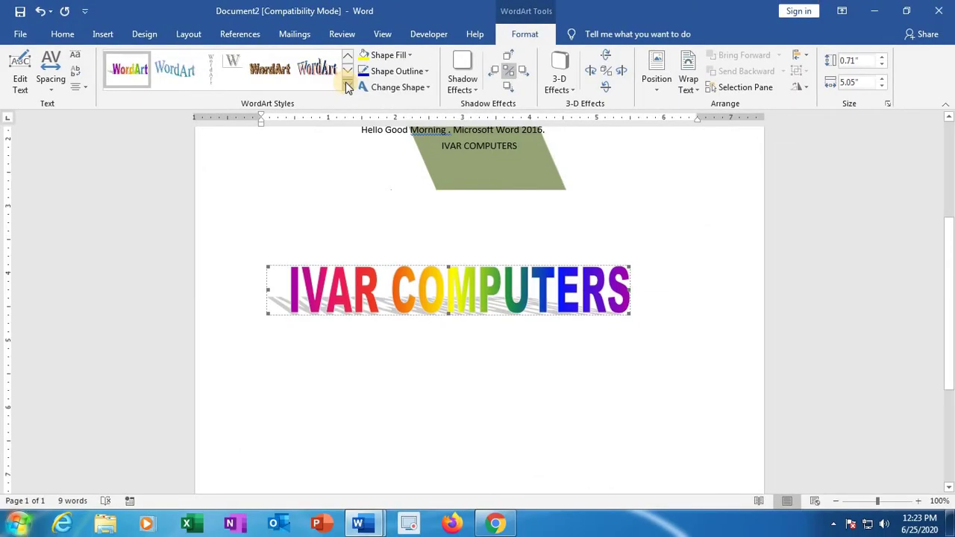
{"action": "left_click", "coordinate": [349, 85]}
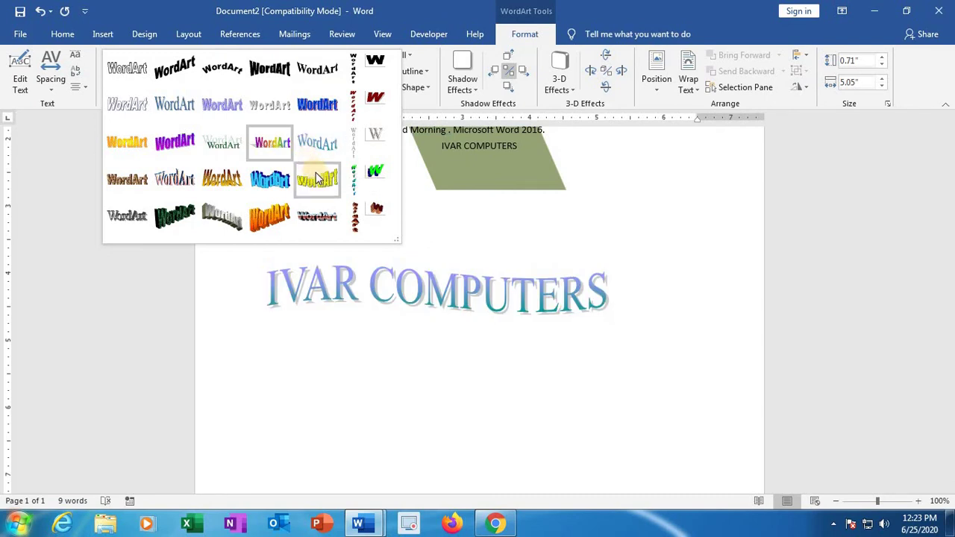
{"action": "left_click", "coordinate": [317, 141]}
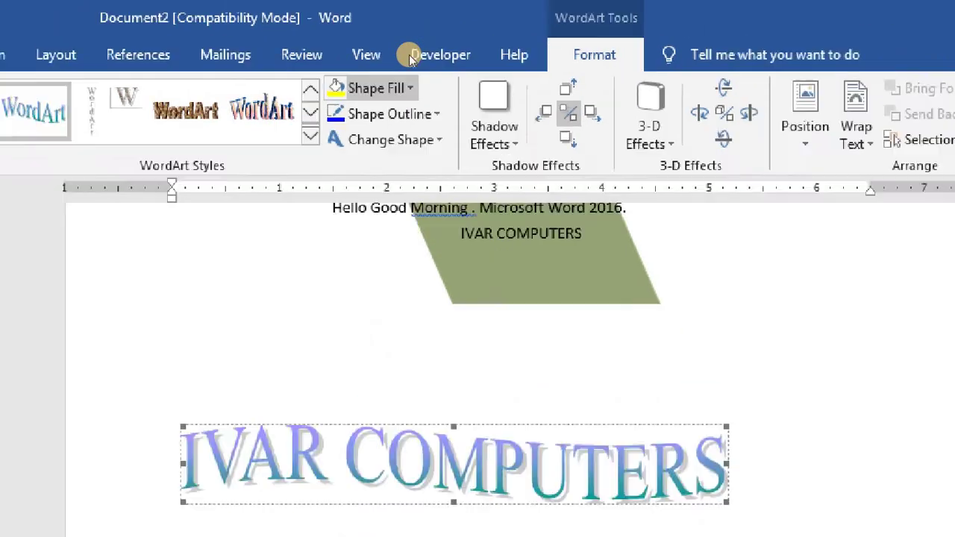
{"action": "left_click", "coordinate": [403, 88]}
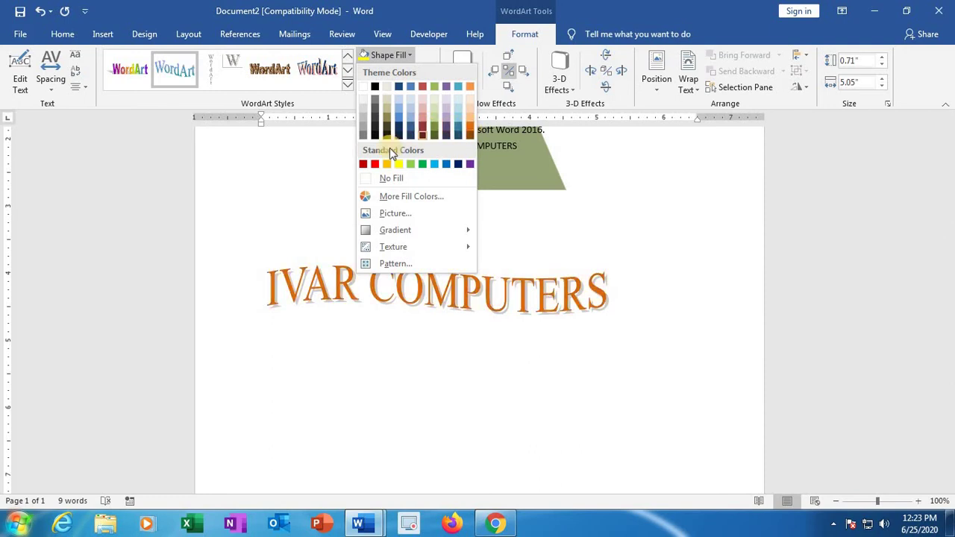
{"action": "left_click", "coordinate": [375, 165]}
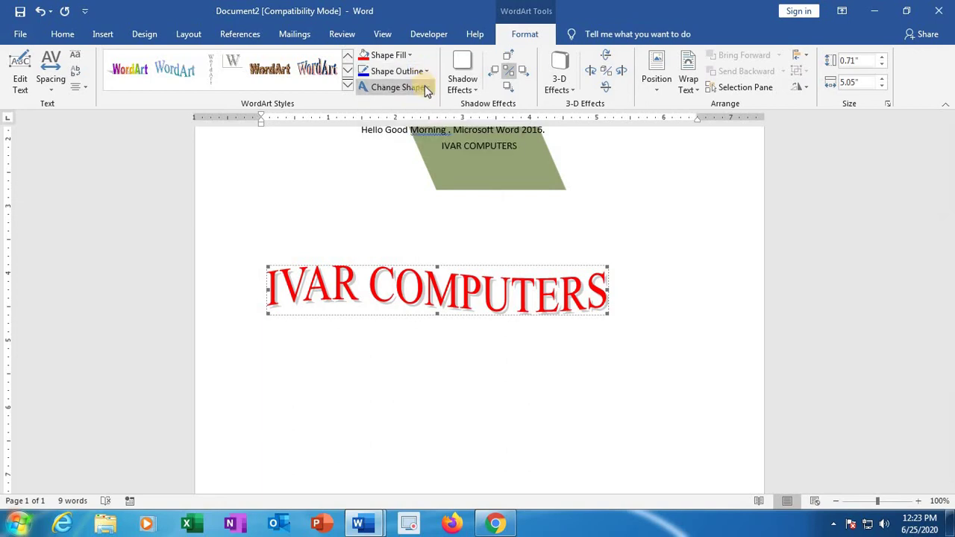
Warp the WordArt with the second double-wave shape and apply the third perspective shadow style.
{"action": "left_click", "coordinate": [427, 90]}
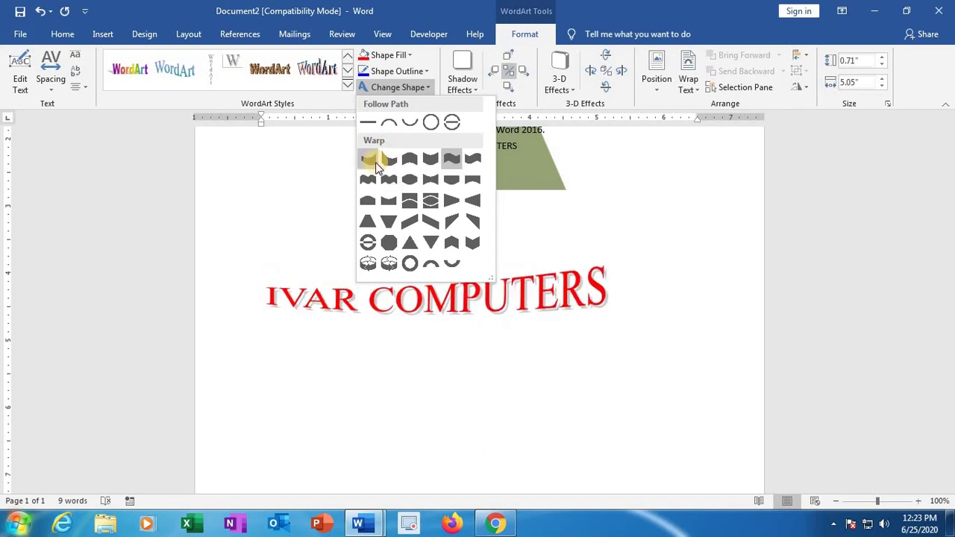
{"action": "left_click", "coordinate": [387, 179]}
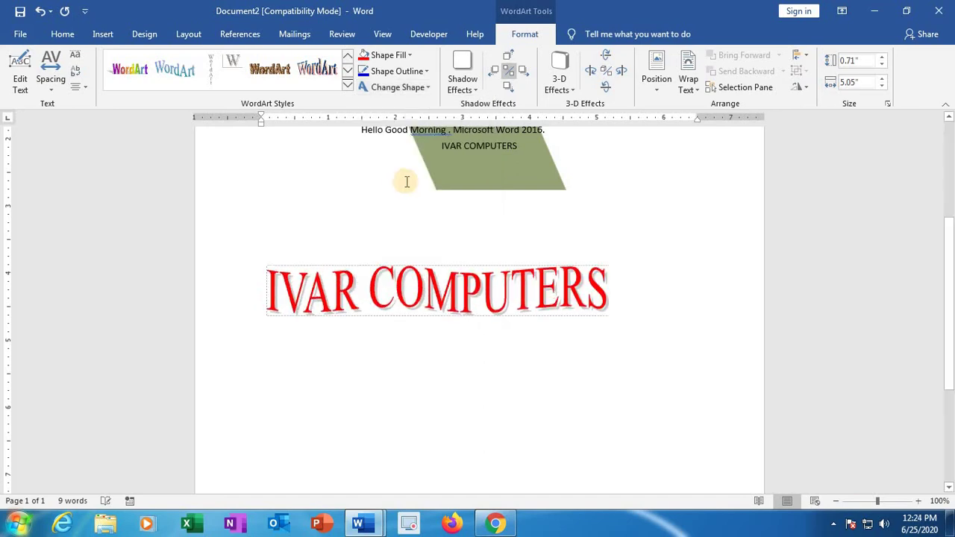
{"action": "left_click", "coordinate": [478, 95]}
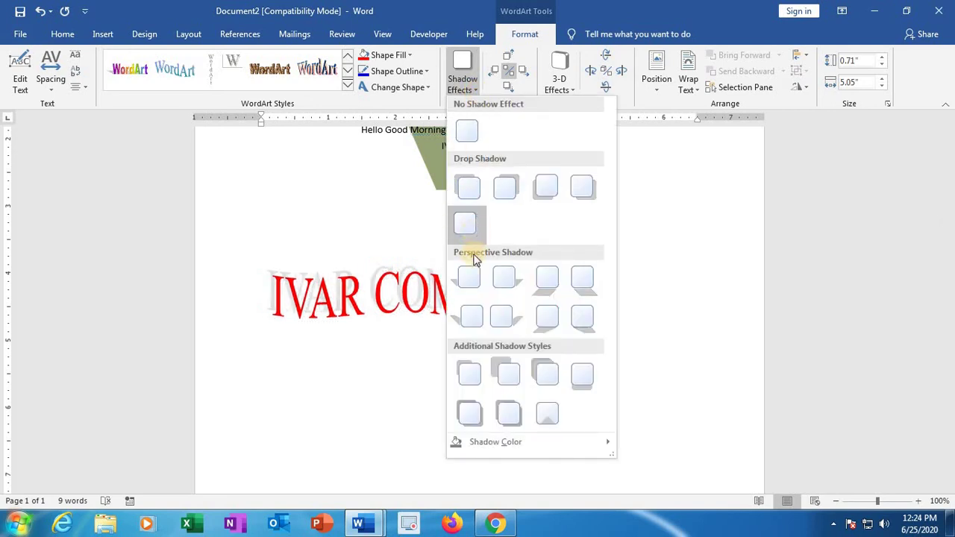
{"action": "left_click", "coordinate": [553, 284]}
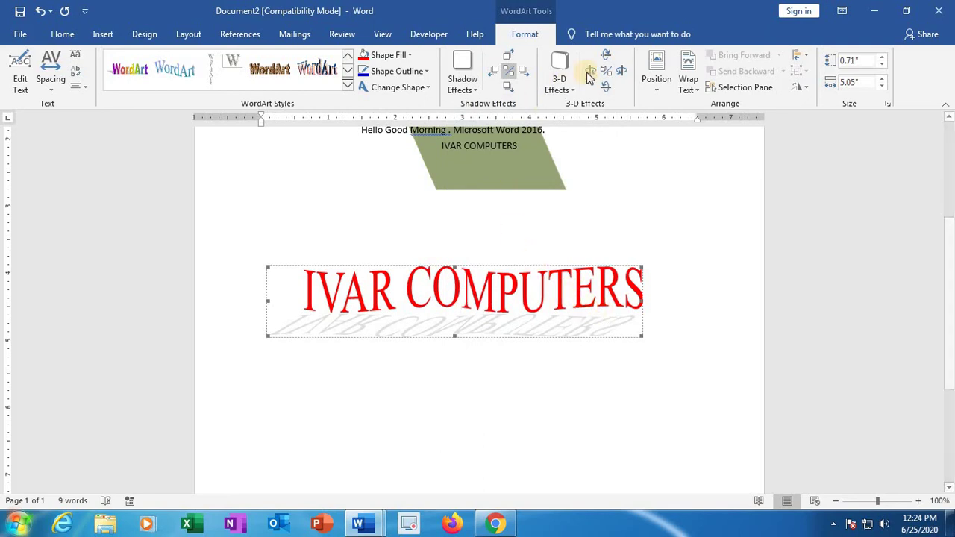
Apply the parallel wireframe 3-D effect to the WordArt and deselect it.
{"action": "left_click", "coordinate": [560, 81]}
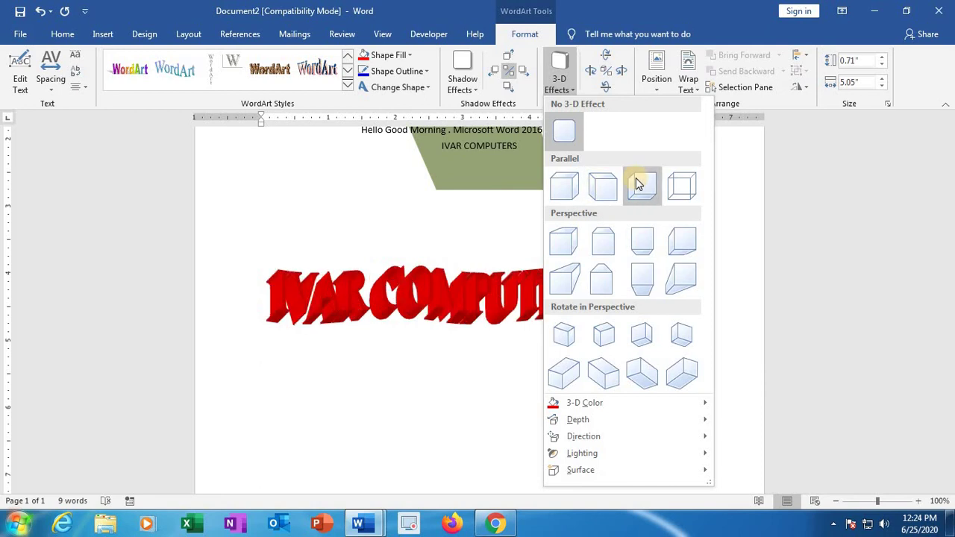
{"action": "left_click", "coordinate": [683, 187]}
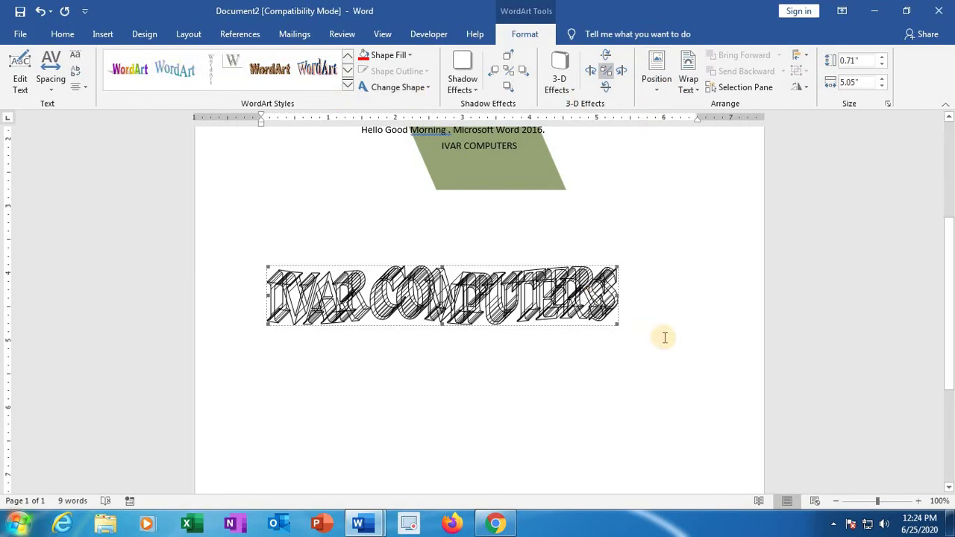
{"action": "left_click", "coordinate": [665, 338]}
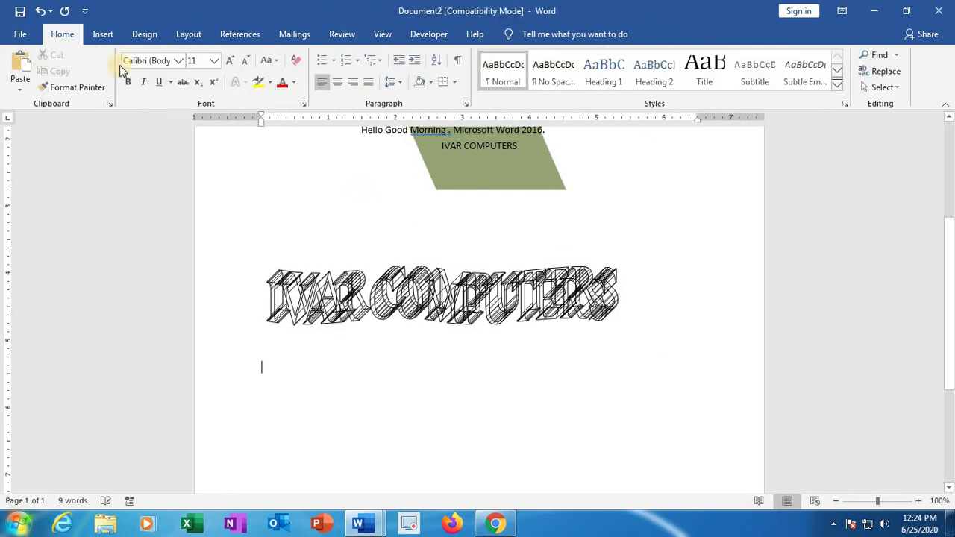
Write "computers" below the WordArt and turn its first letter into an In margin drop cap.
{"action": "left_click", "coordinate": [102, 33]}
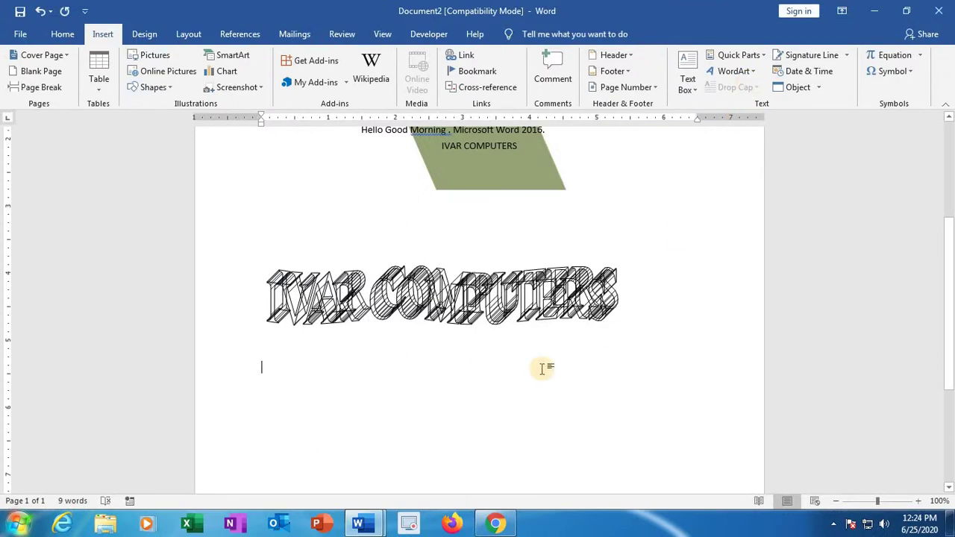
{"action": "type", "text": "computers"}
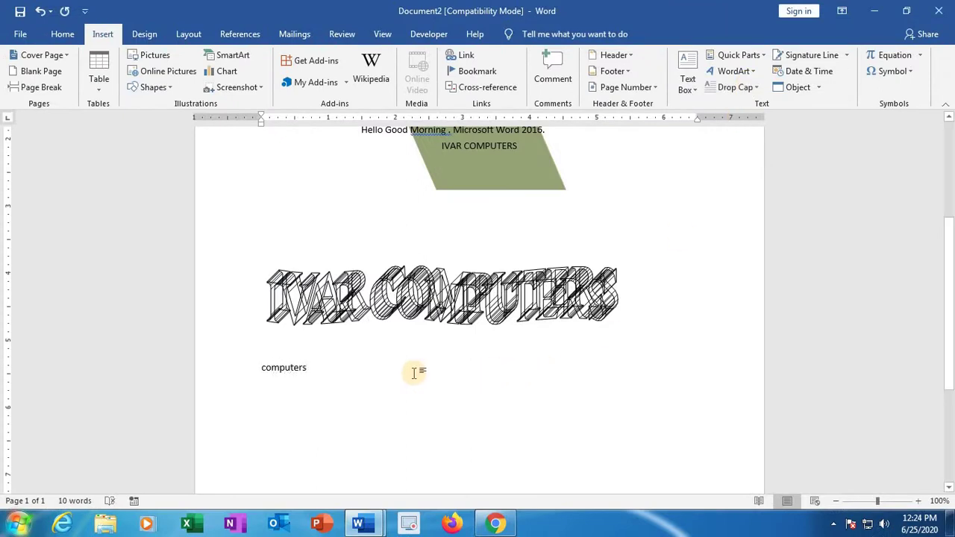
{"action": "left_click", "coordinate": [263, 371]}
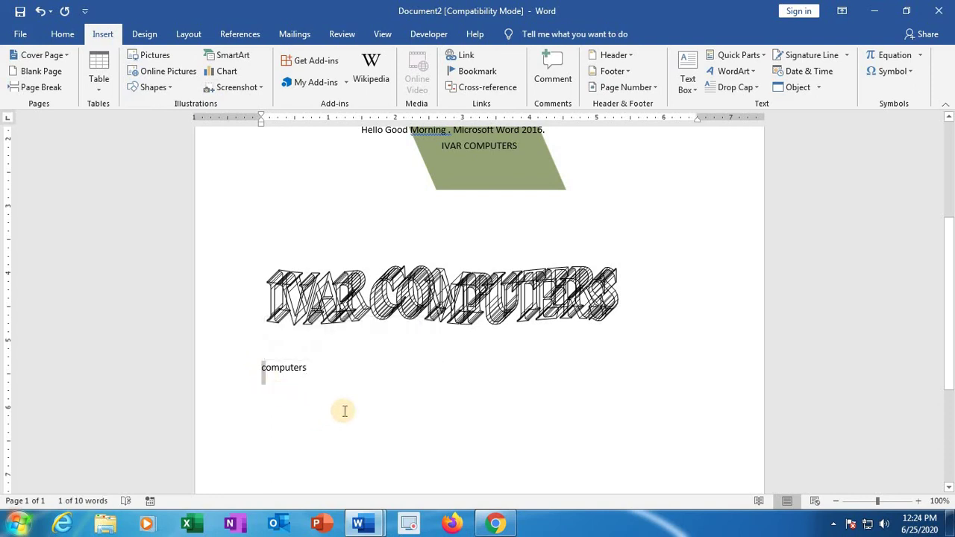
{"action": "left_click", "coordinate": [746, 87]}
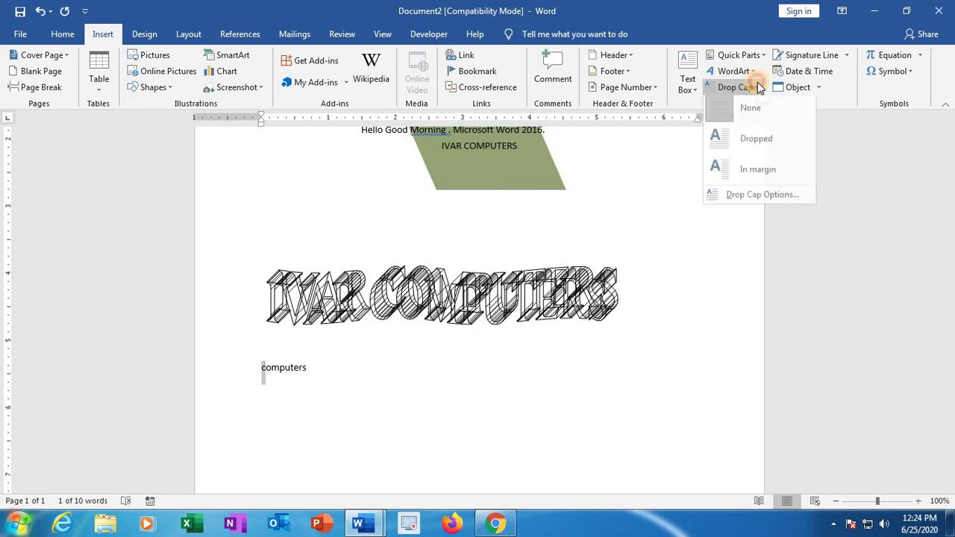
{"action": "left_click", "coordinate": [762, 173]}
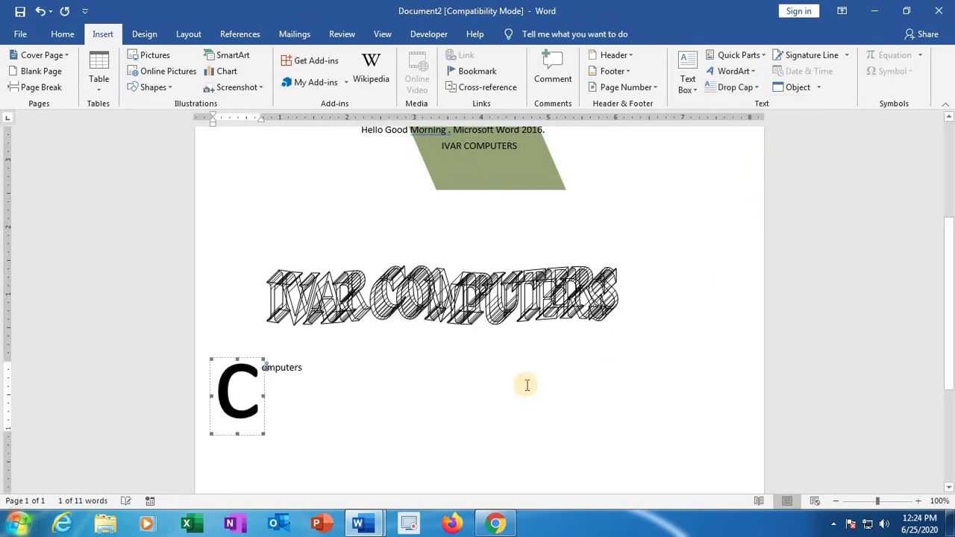
{"action": "left_click", "coordinate": [312, 426]}
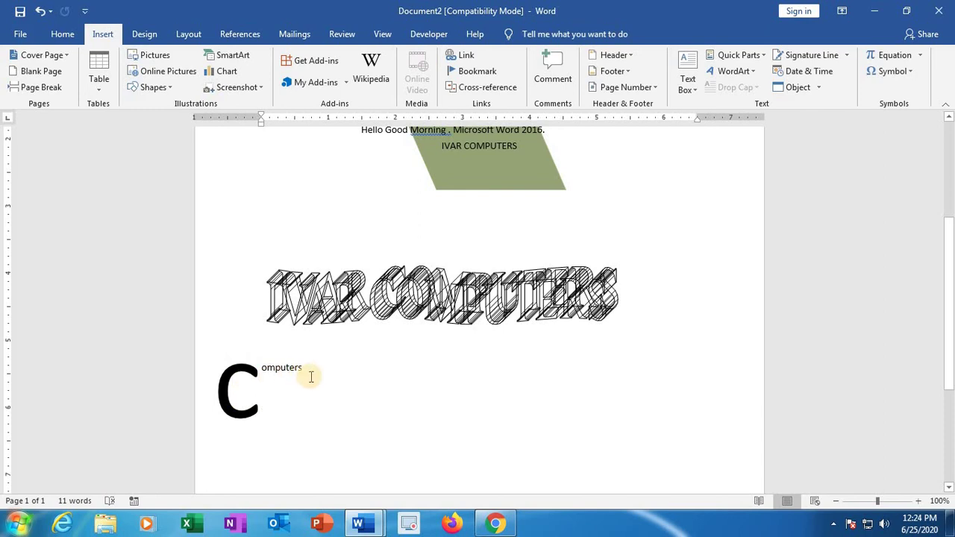
Add the line "Microsoft Office 2016" under "omputers", extend the document with blank lines to a second page, and return to the space below the text.
{"action": "left_click", "coordinate": [344, 386]}
{"action": "key", "text": "Return"}
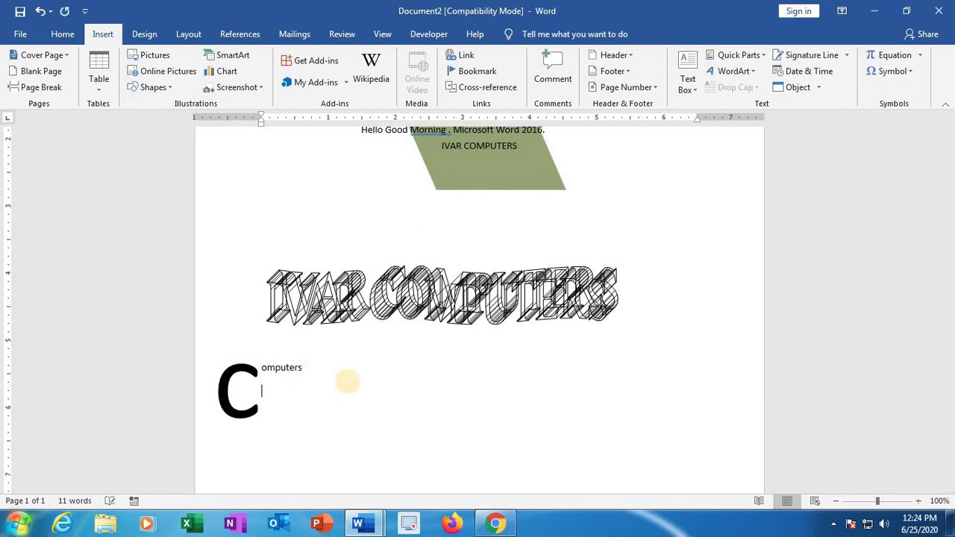
{"action": "type", "text": "Microsoft Office 2016"}
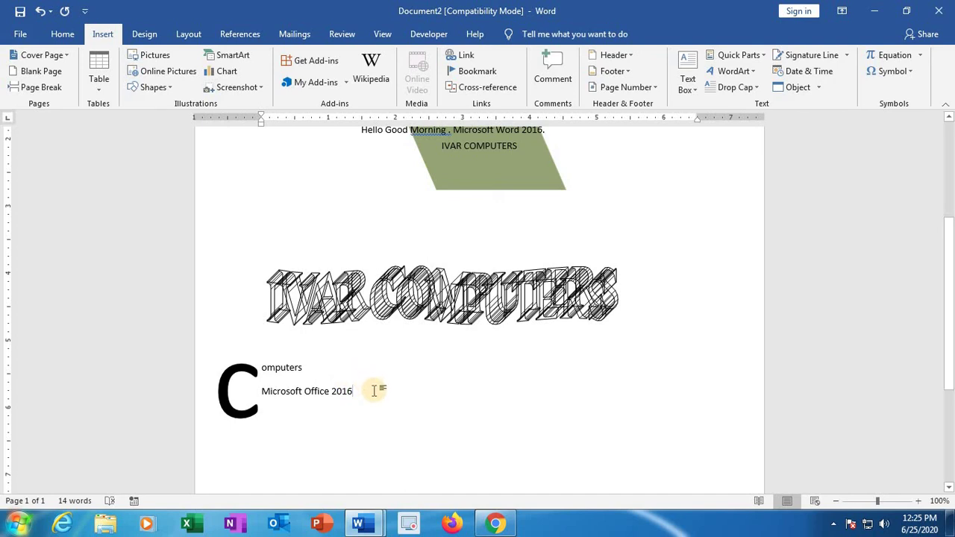
{"action": "key", "text": "Return"}
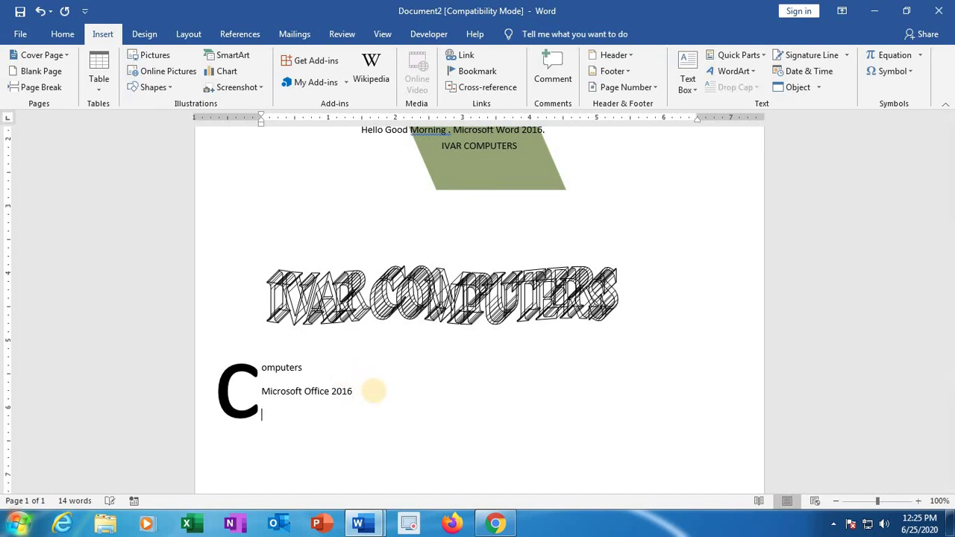
{"action": "key", "text": "ctrl+Return"}
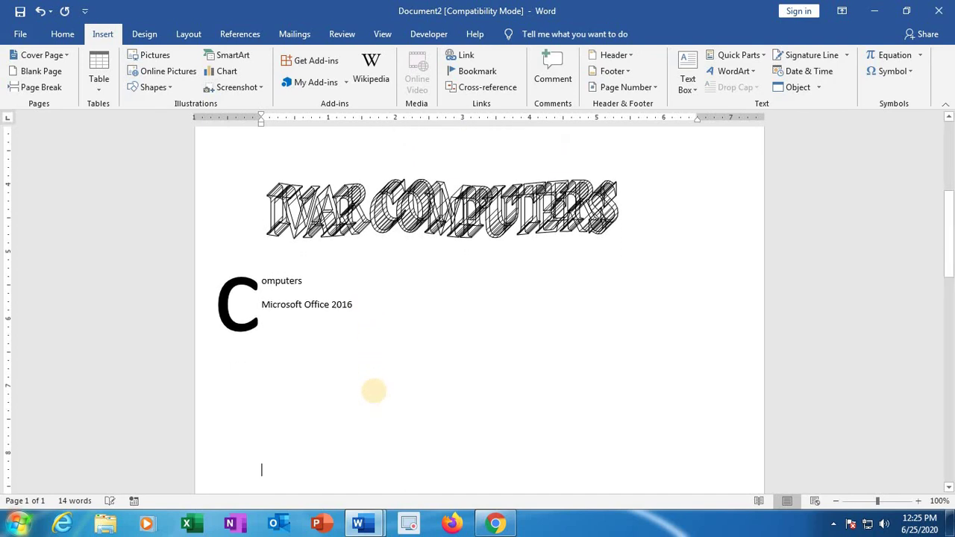
{"action": "scroll", "coordinate": [366, 373], "scroll_direction": "up", "scroll_amount": 10}
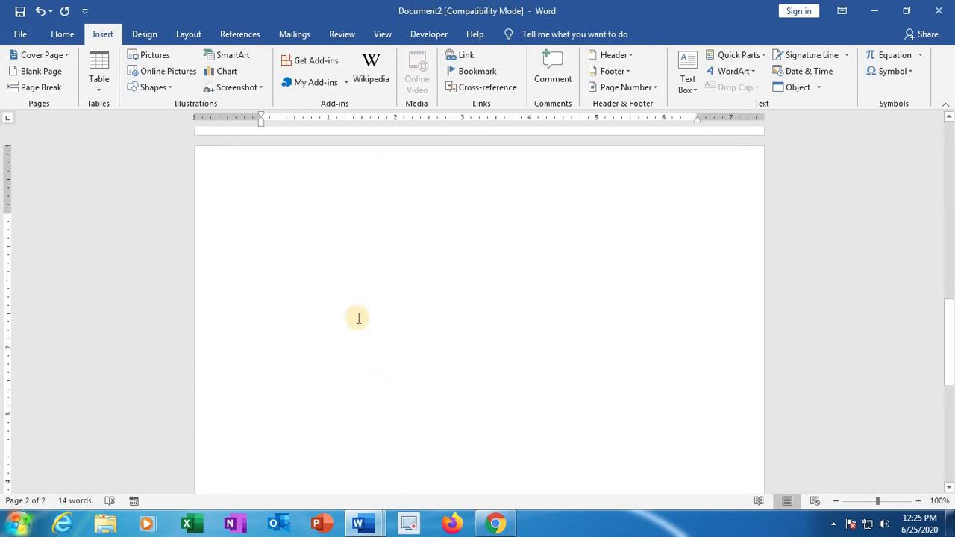
{"action": "left_click", "coordinate": [359, 366]}
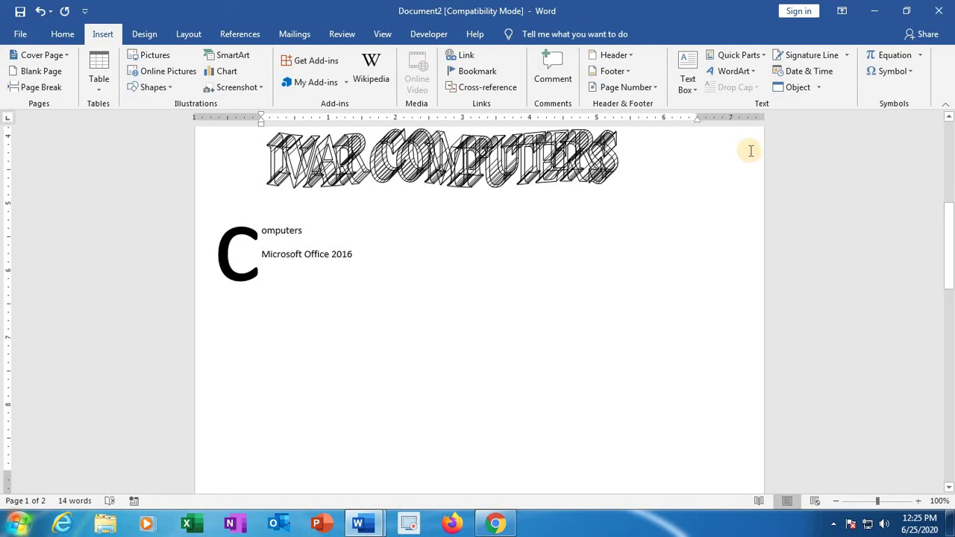
Insert a signature line below the drop cap text with "IVAR Computers" as the suggested signer.
{"action": "left_click", "coordinate": [806, 55]}
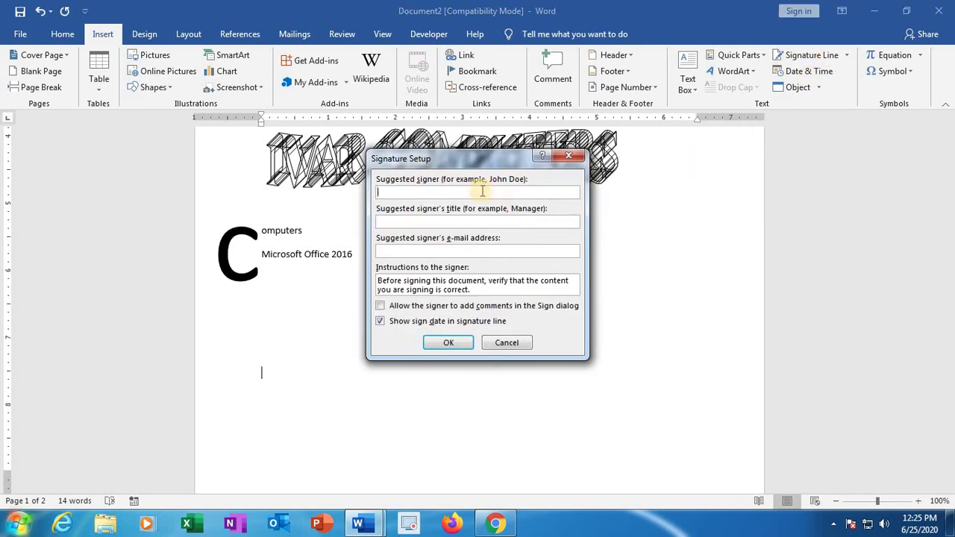
{"action": "left_click", "coordinate": [569, 155]}
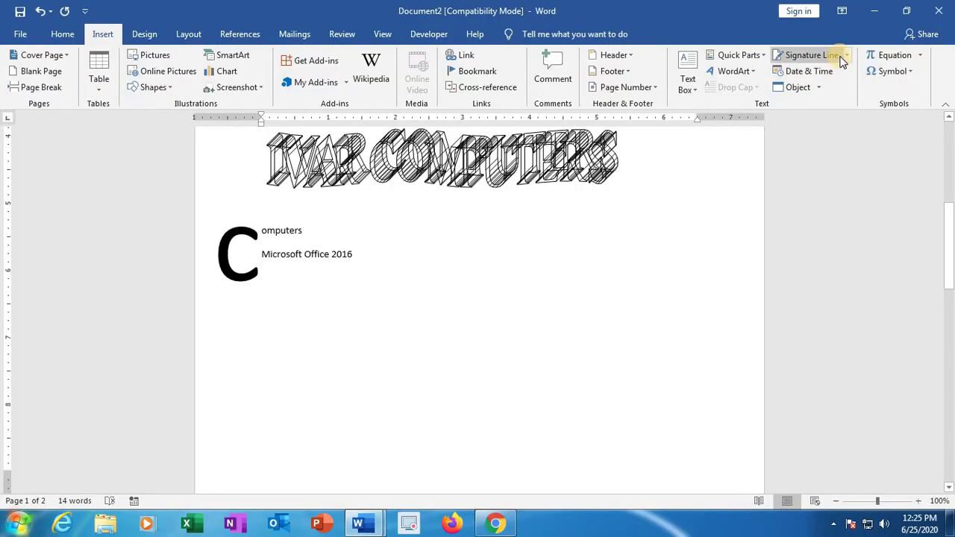
{"action": "left_click", "coordinate": [880, 38]}
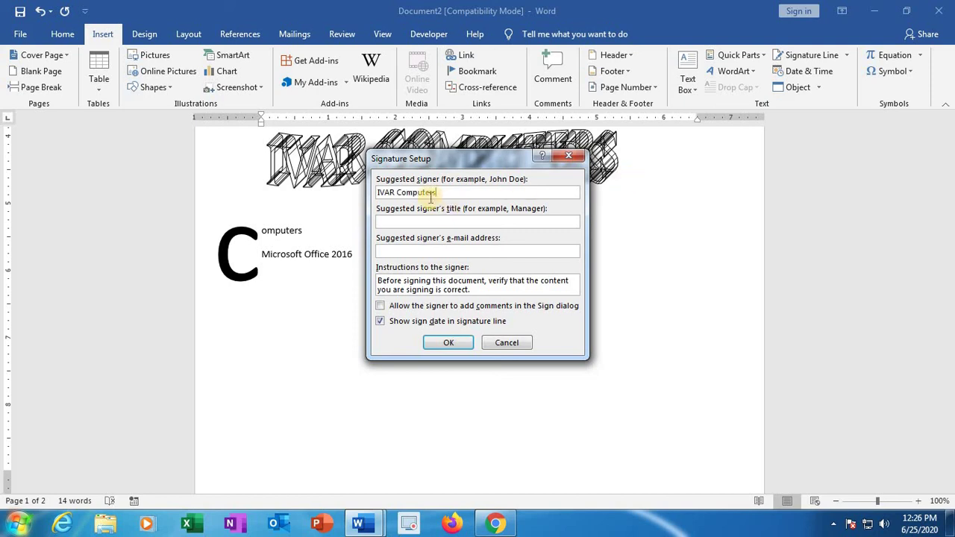
{"action": "left_click", "coordinate": [455, 344]}
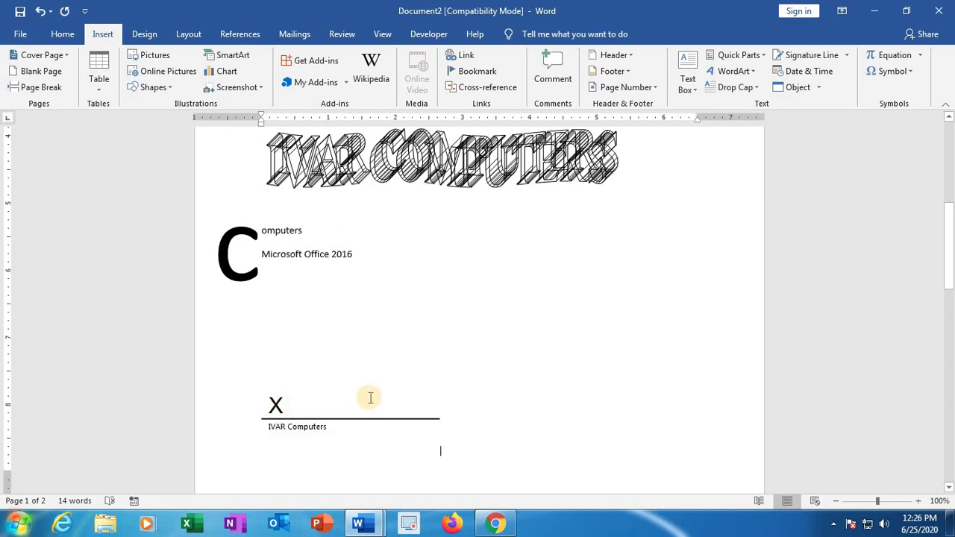
{"action": "scroll", "coordinate": [441, 336], "scroll_direction": "down", "scroll_amount": 5}
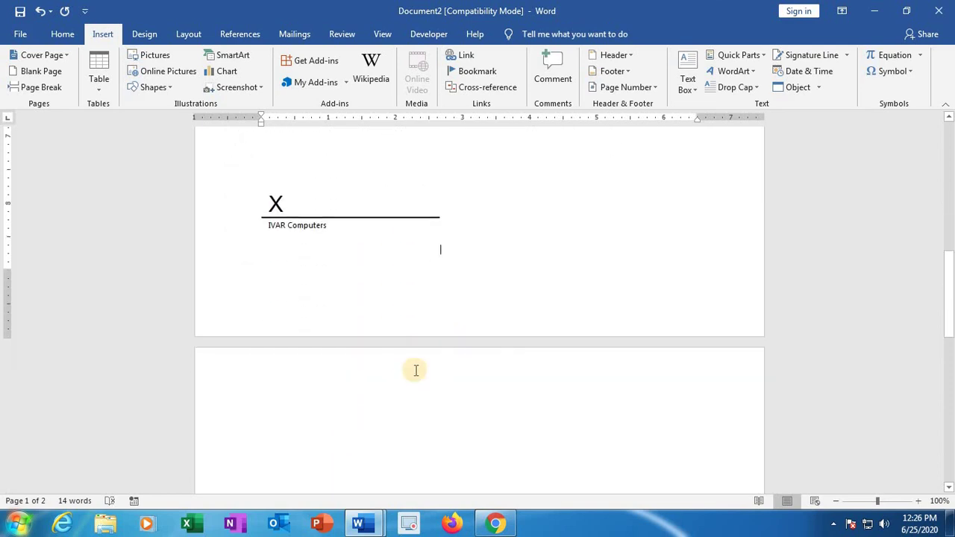
Insert the current date and time on the second page in the month/day/year format with hours, minutes, seconds and PM, and start a new line below.
{"action": "left_click", "coordinate": [341, 320]}
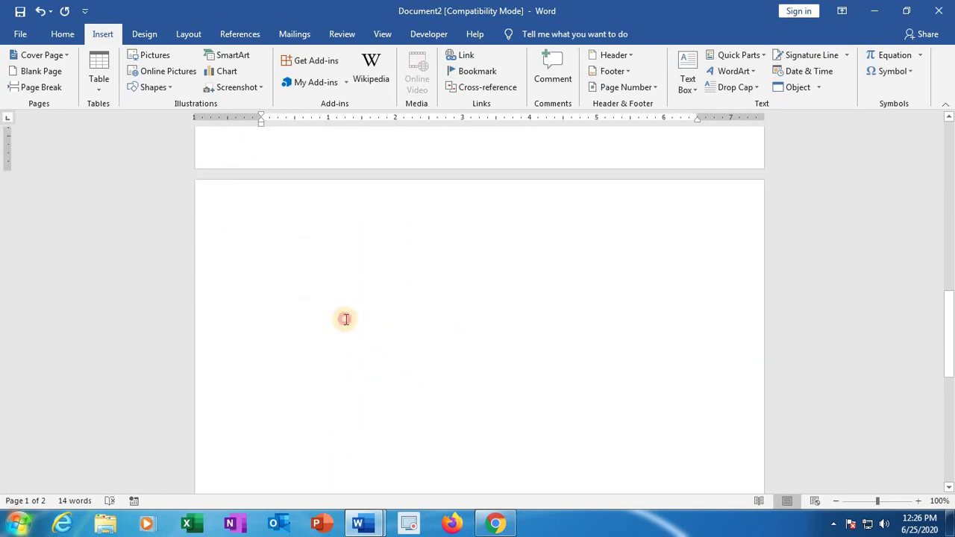
{"action": "left_click", "coordinate": [826, 73]}
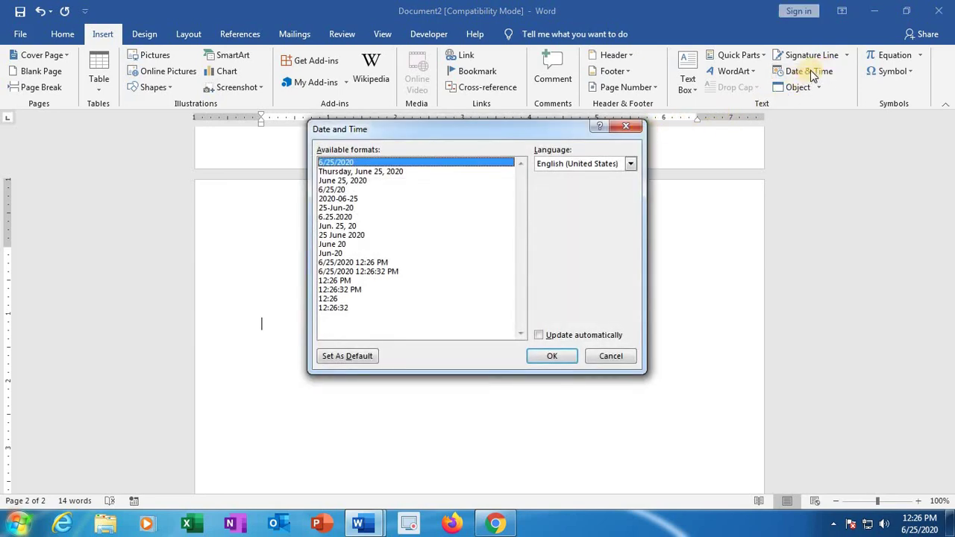
{"action": "left_click", "coordinate": [626, 127]}
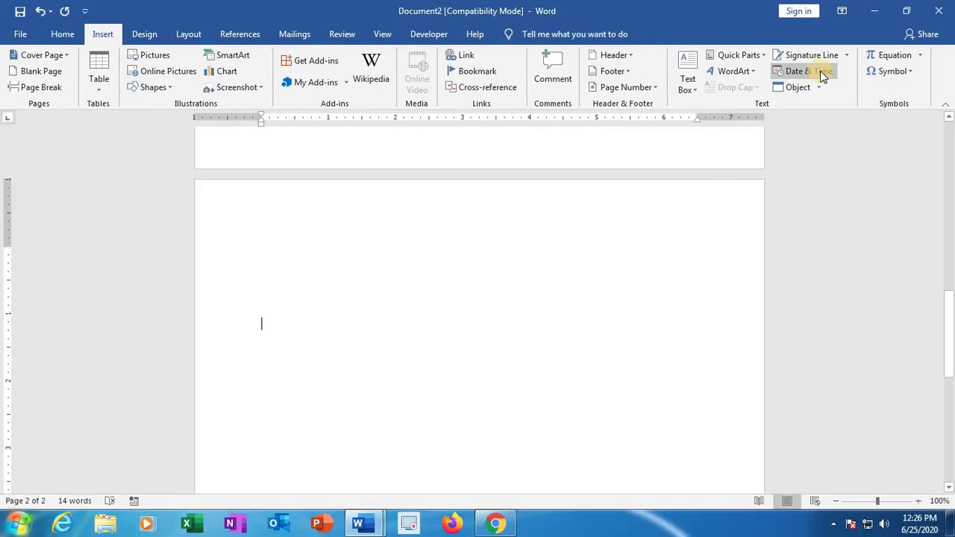
{"action": "left_click", "coordinate": [819, 75]}
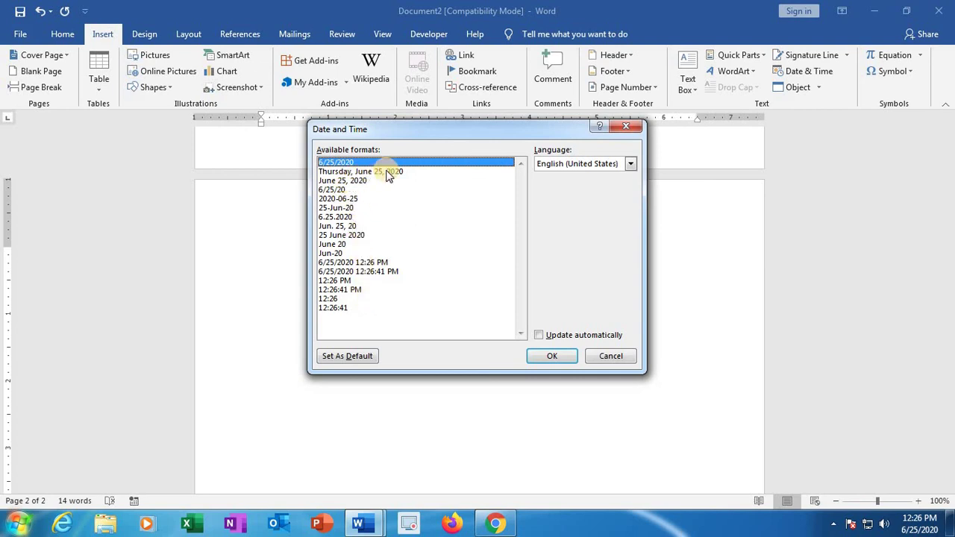
{"action": "left_click", "coordinate": [367, 272]}
{"action": "left_click", "coordinate": [556, 356]}
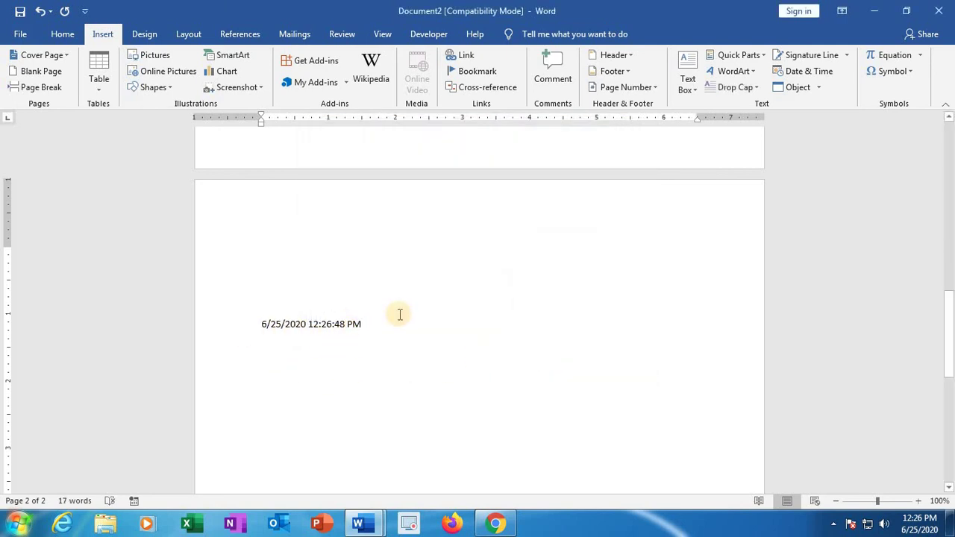
{"action": "key", "text": "Return"}
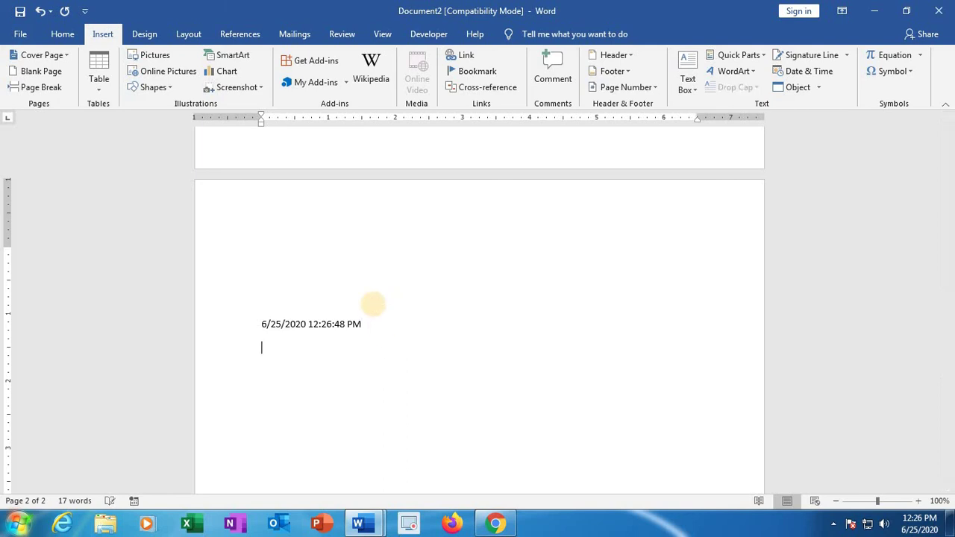